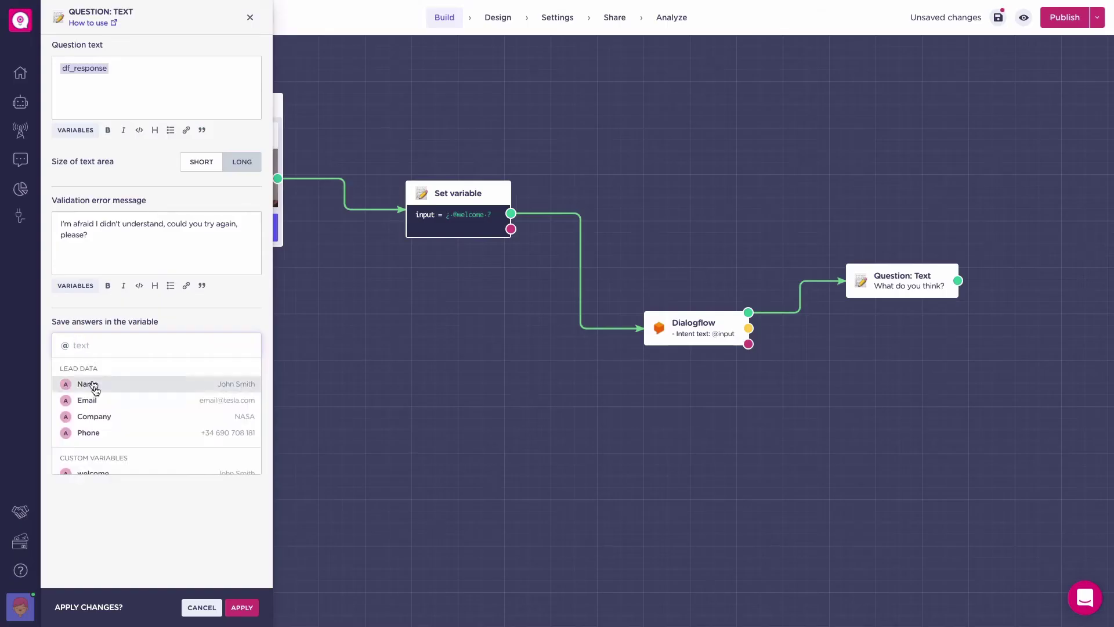
Save the Question: Text block's answers into the input variable.
scroll(95, 389, "down", 3)
left_click(95, 413)
Apply the question, loop its output back into Dialogflow, and place a duplicate below Dialogflow.
left_click(242, 607)
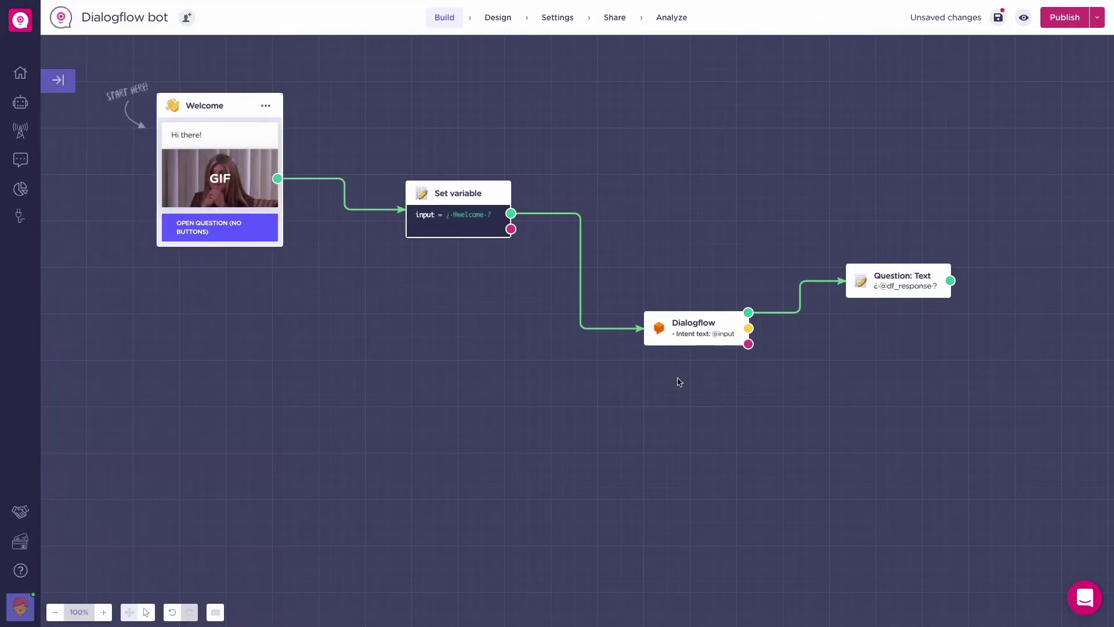
left_click_drag(950, 280, 713, 319)
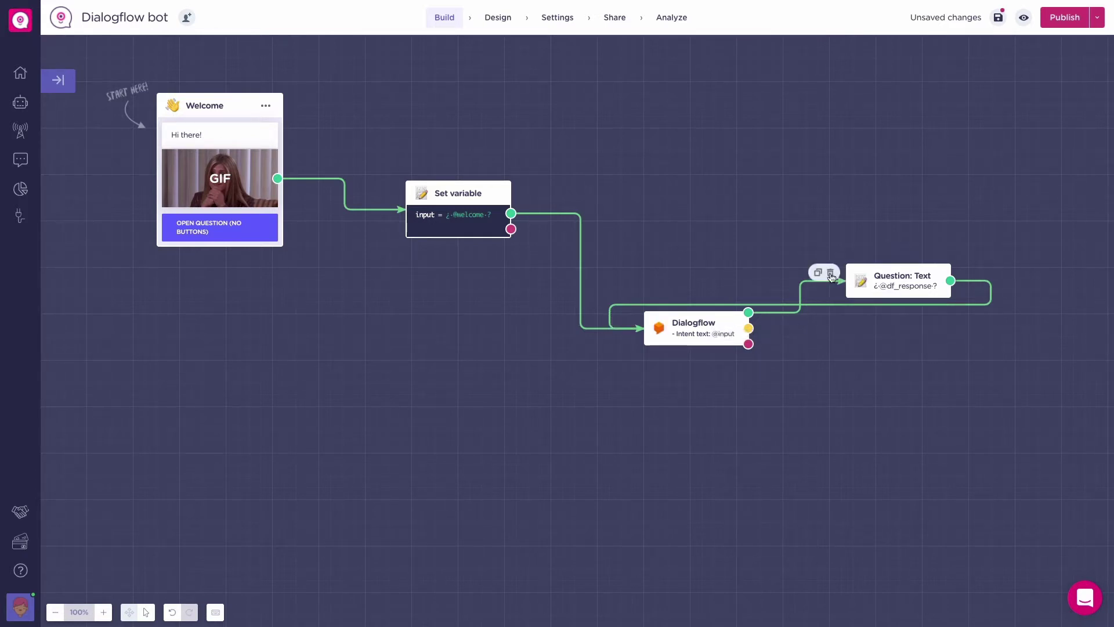
left_click(818, 272)
left_click_drag(907, 336, 880, 391)
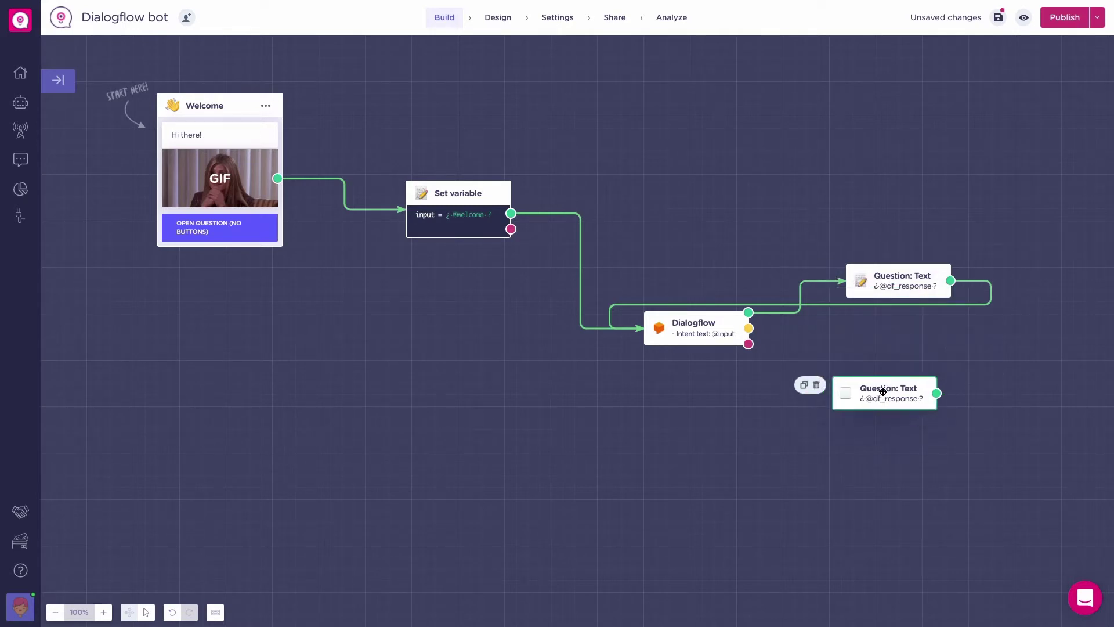
Wire Dialogflow's yellow and pink outputs to the copied question and loop it back to Dialogflow.
left_click_drag(748, 329, 847, 392)
left_click_drag(749, 344, 853, 391)
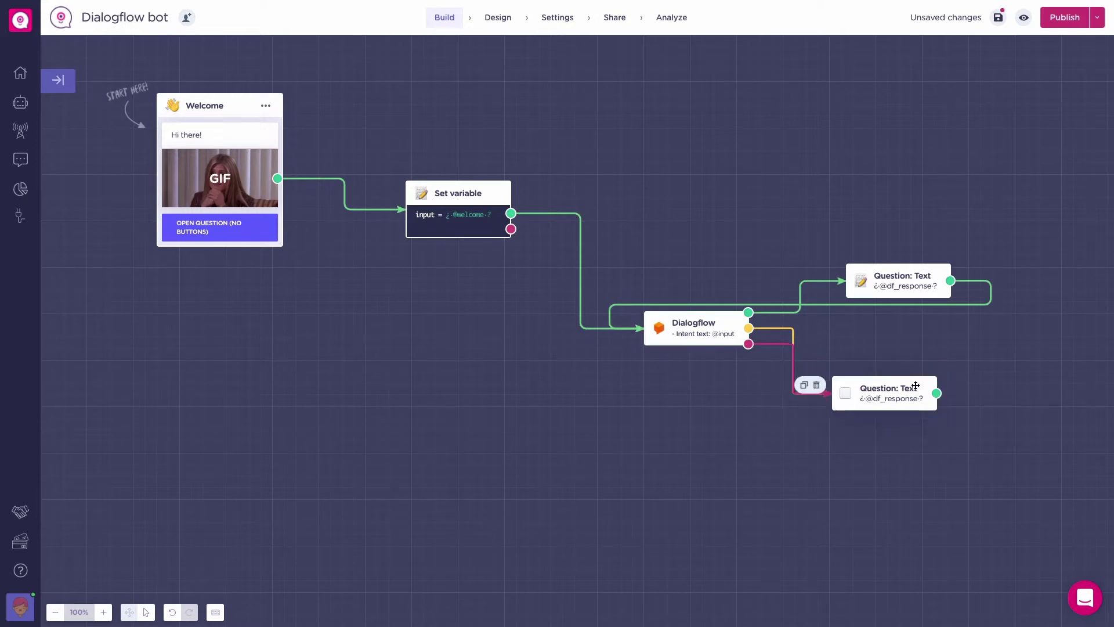
left_click_drag(936, 392, 705, 338)
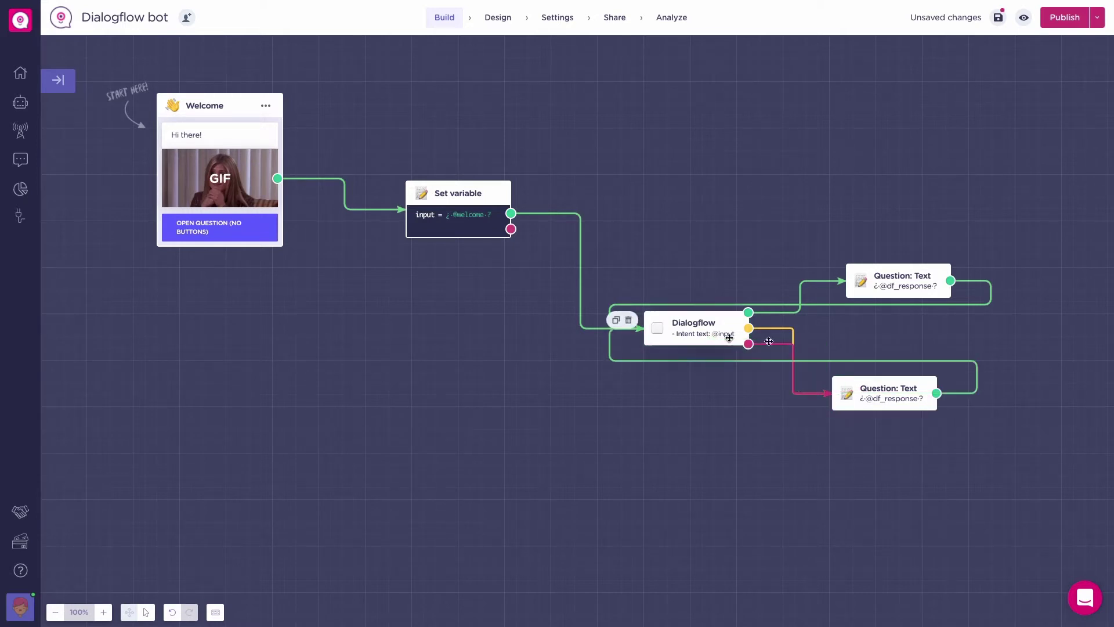
left_click_drag(890, 391, 907, 374)
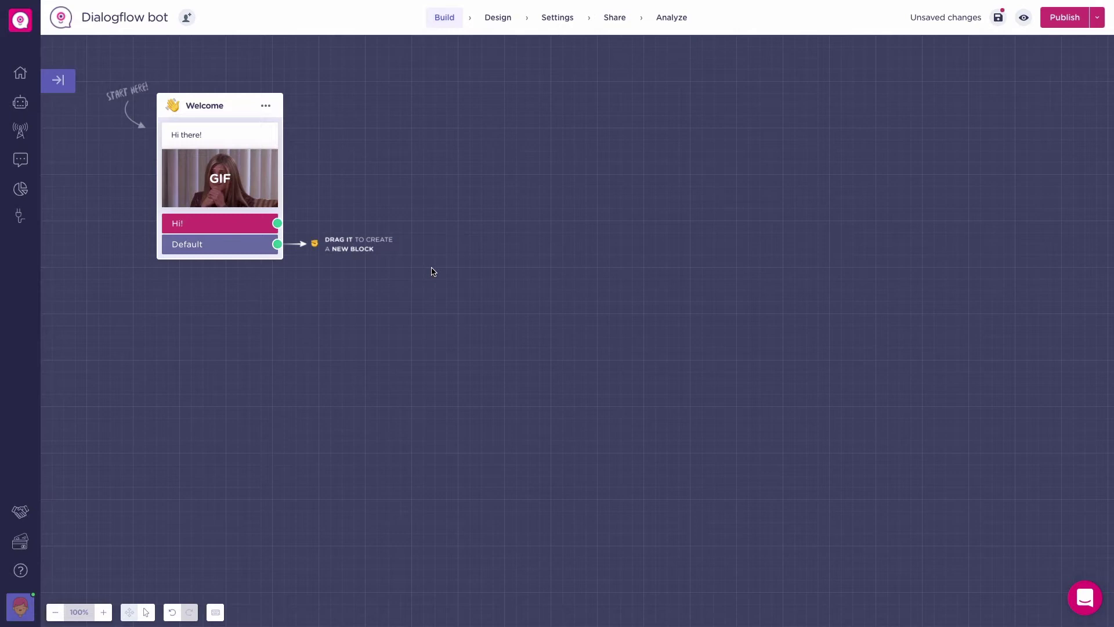
Delete the Welcome block's Hi!/Default buttons and apply its Welcome message settings.
mouse_move(165, 223)
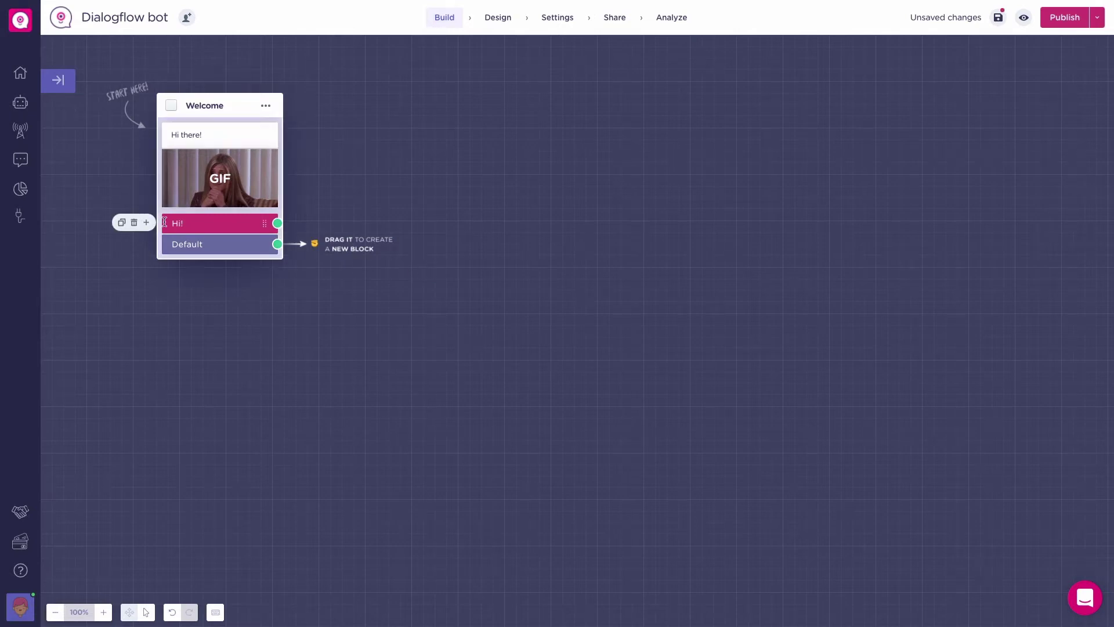
left_click(133, 223)
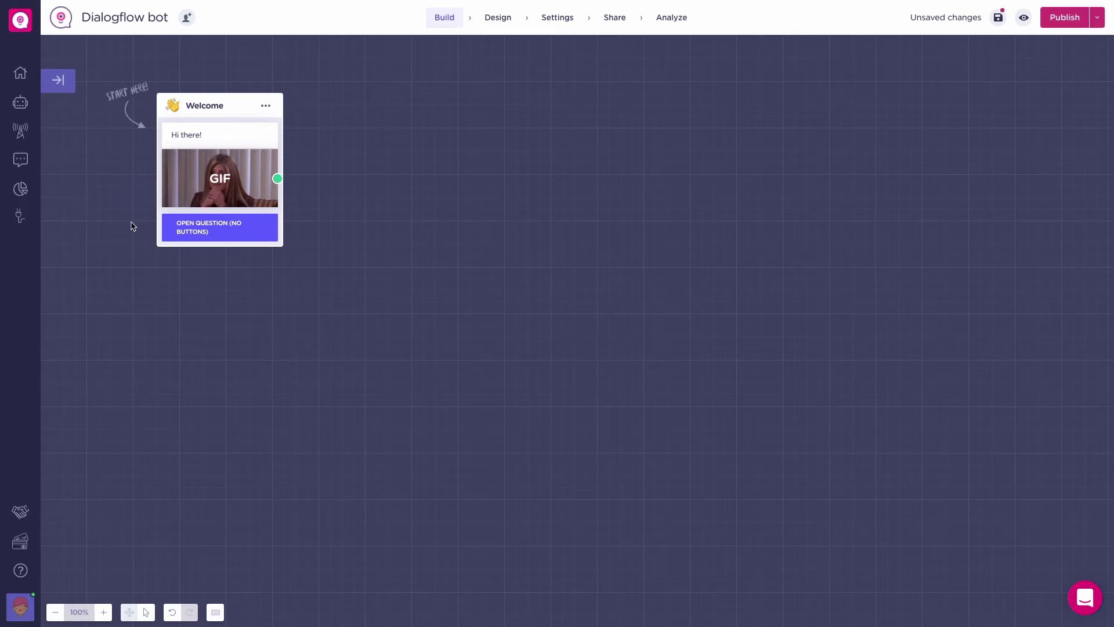
left_click(265, 106)
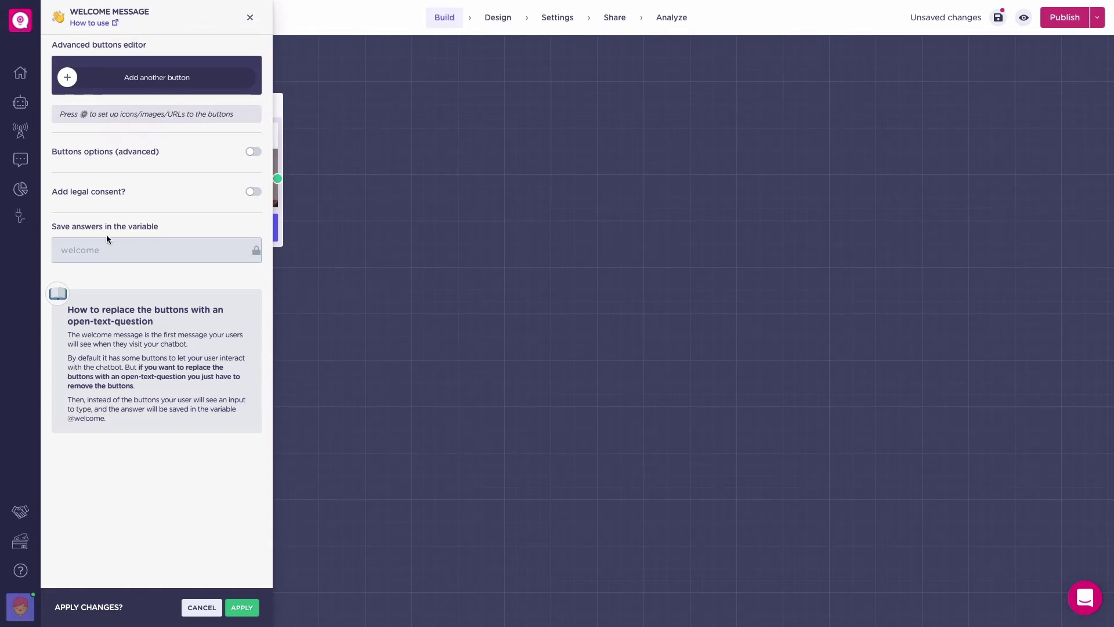
left_click(248, 608)
Add a Set variable block after Welcome that targets a new string variable named input.
left_click_drag(277, 178, 406, 183)
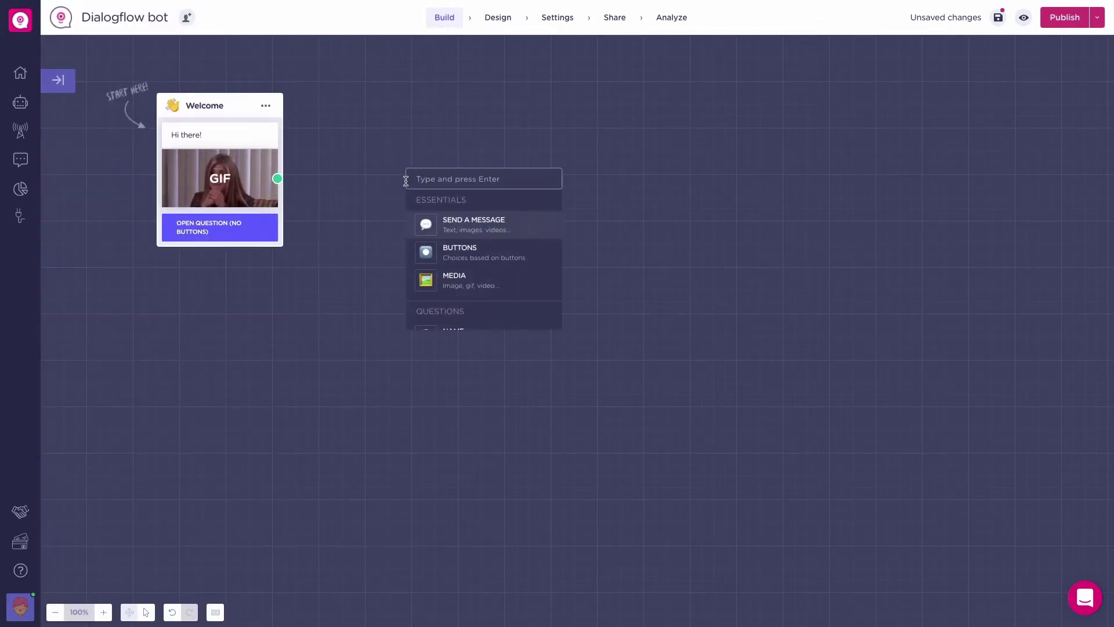
type("set")
left_click(427, 214)
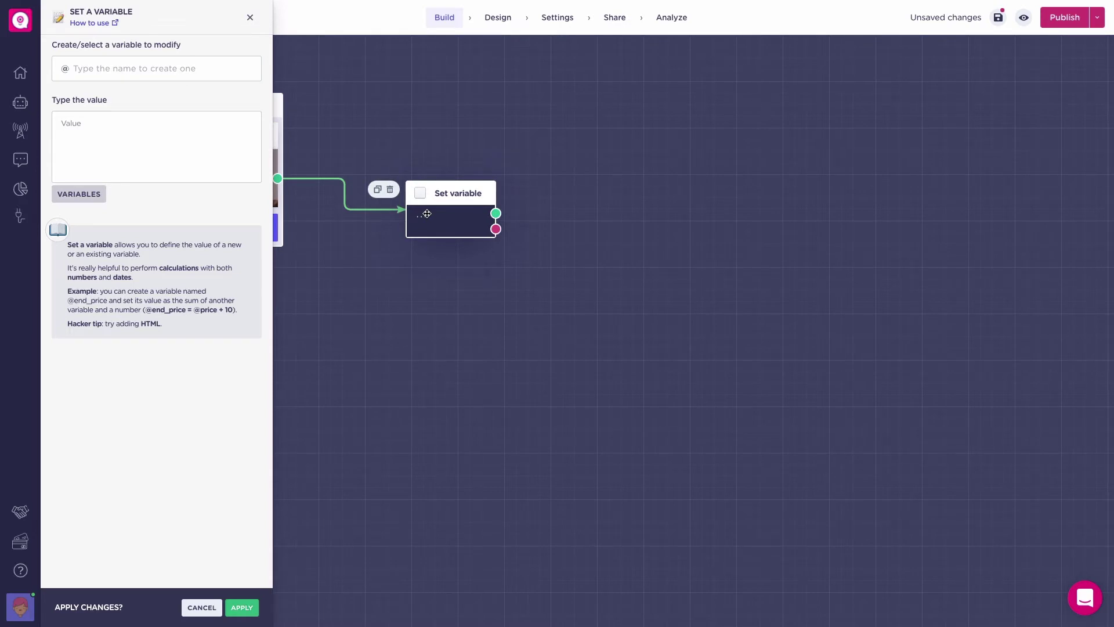
left_click(152, 68)
type("i")
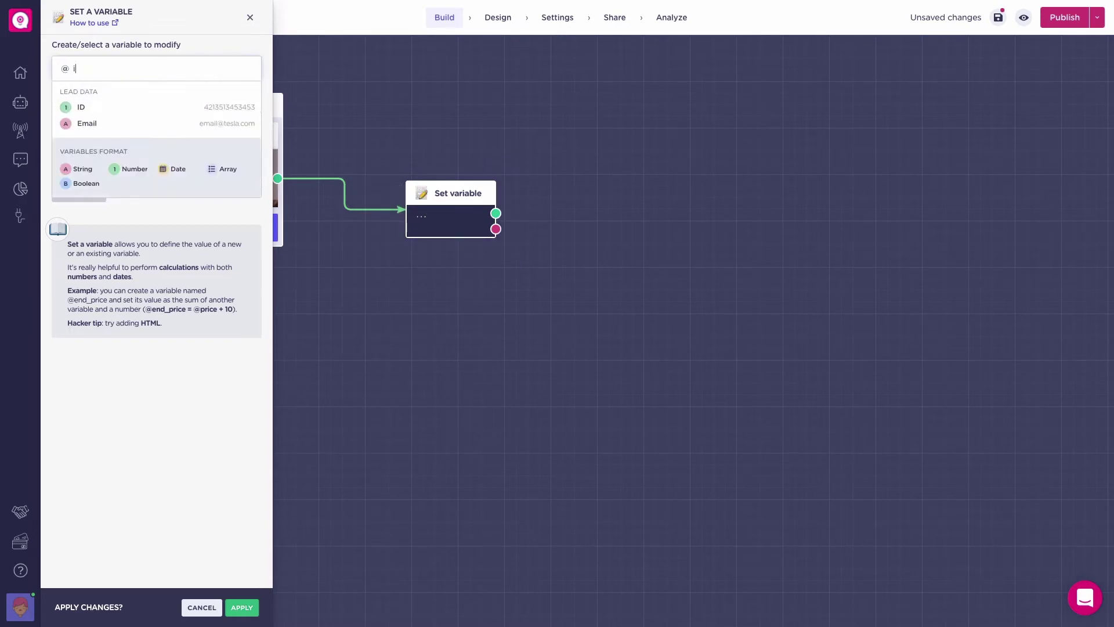
type("nput")
left_click(150, 93)
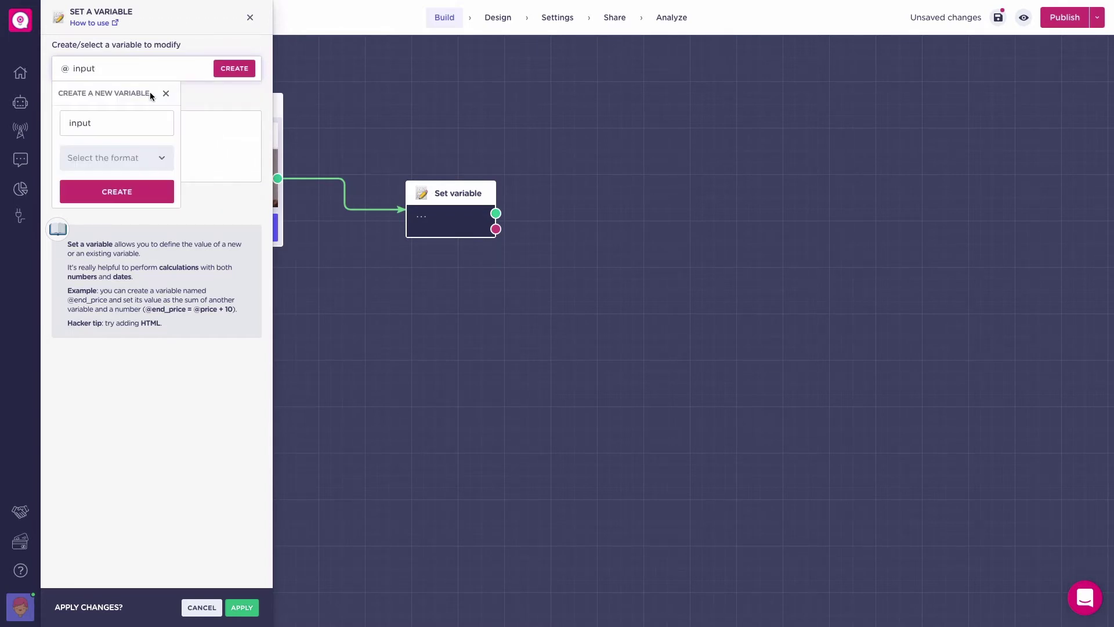
left_click(136, 157)
left_click(119, 120)
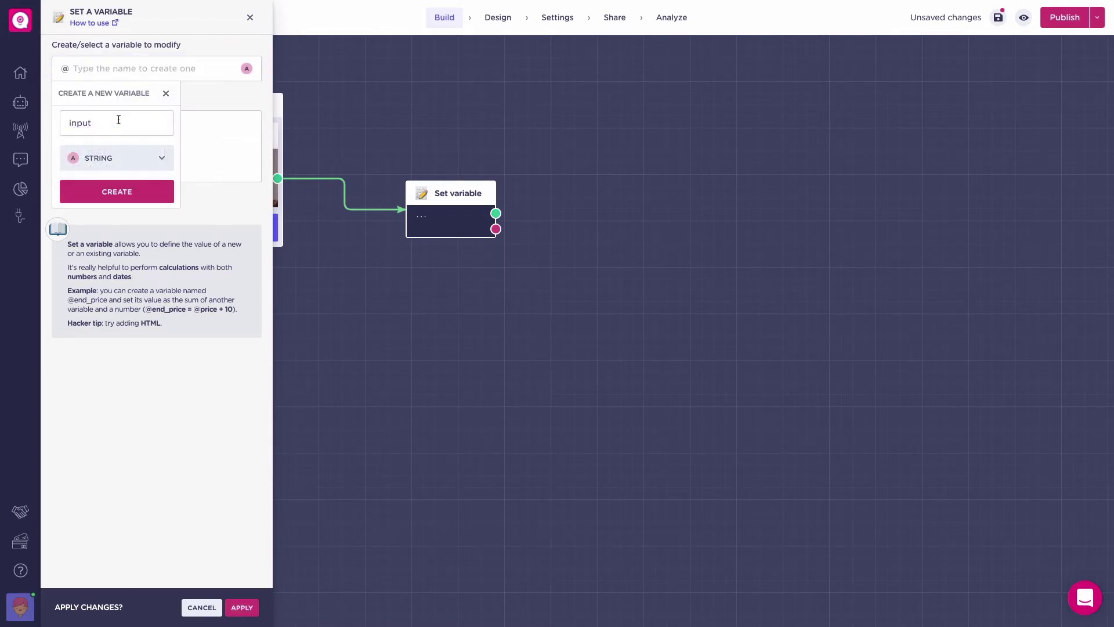
left_click(120, 200)
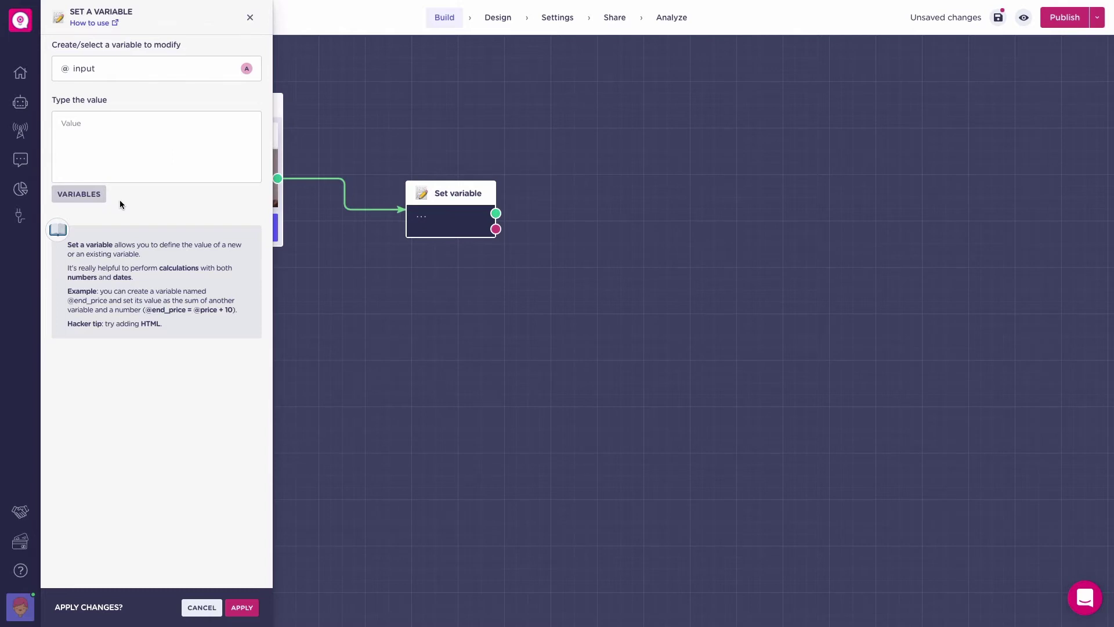
left_click(93, 194)
scroll(159, 267, "down", 2)
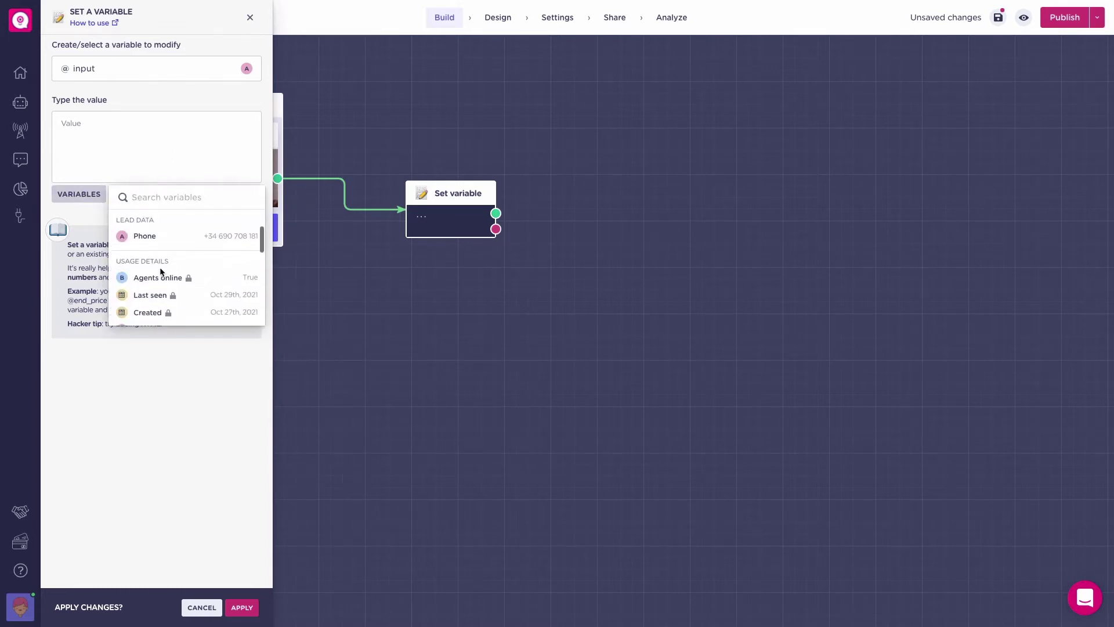
scroll(161, 270, "down", 5)
left_click(159, 284)
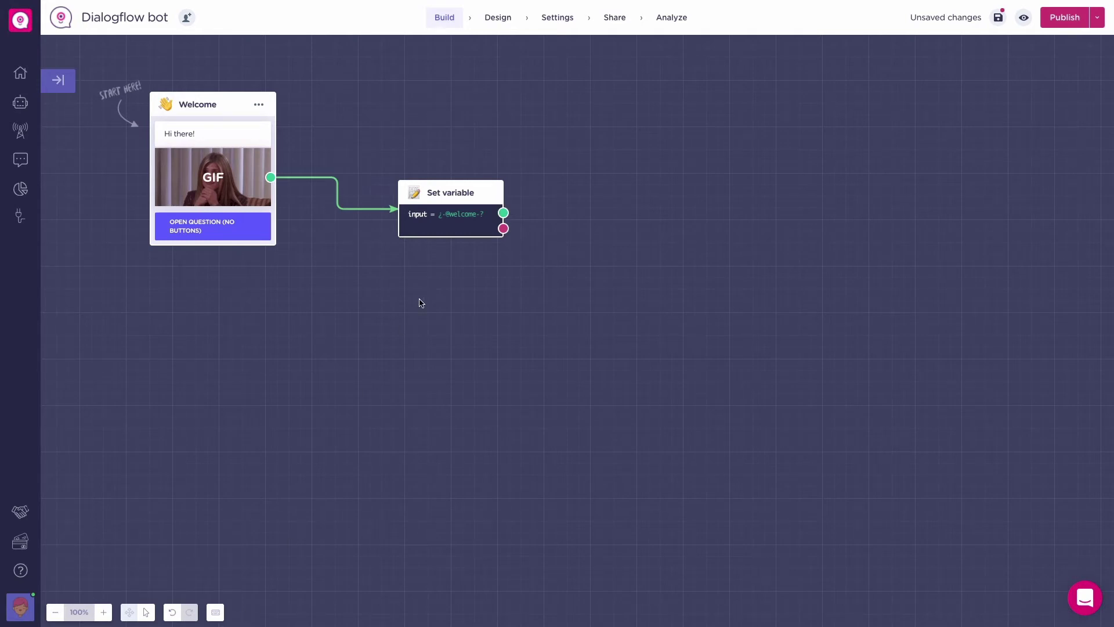
Add a Dialogflow block after Set variable and link it to the Google project account.
left_click(625, 303)
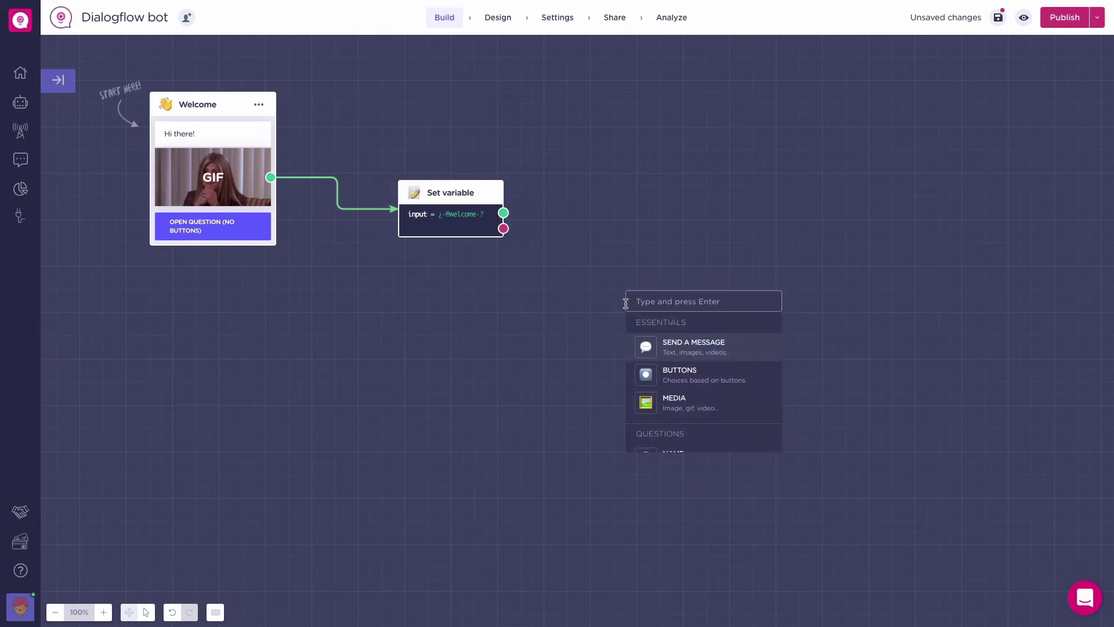
type("dial")
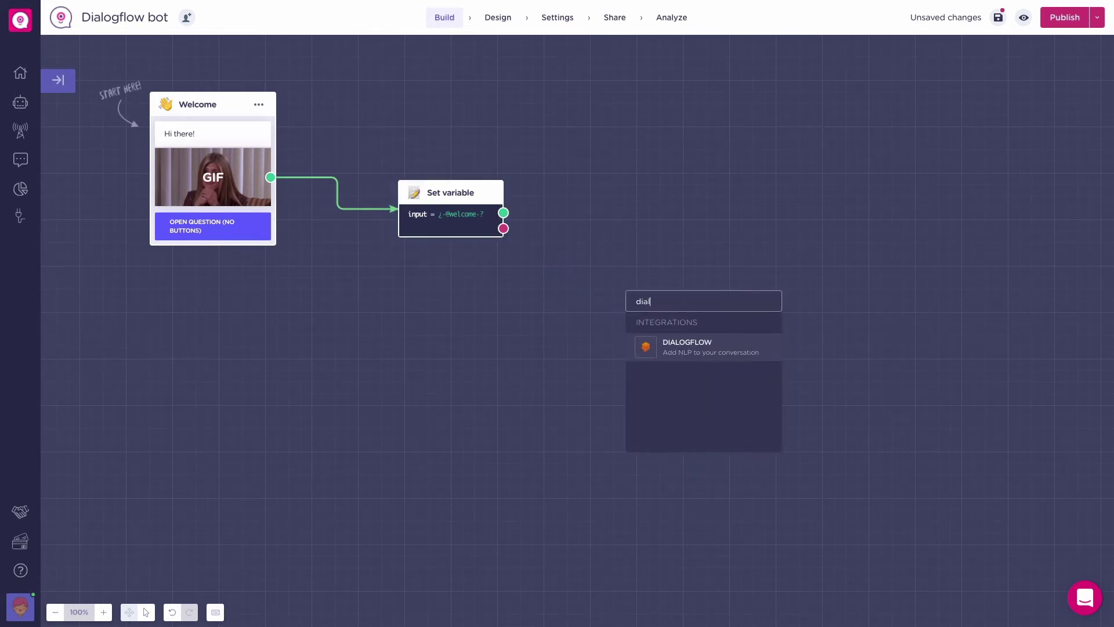
key("Return")
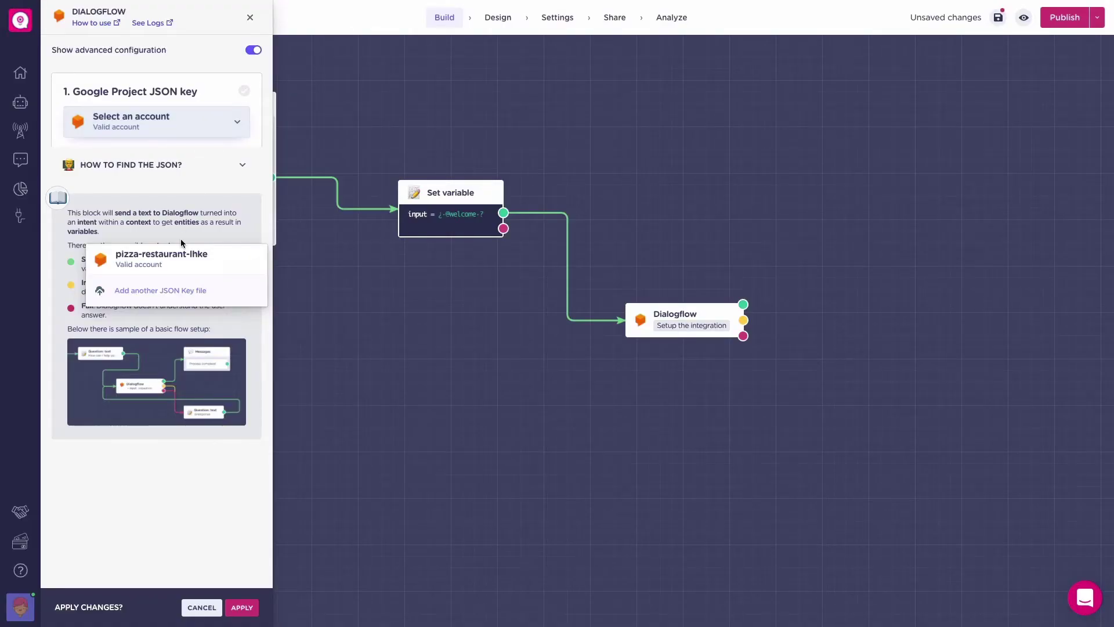
left_click(176, 260)
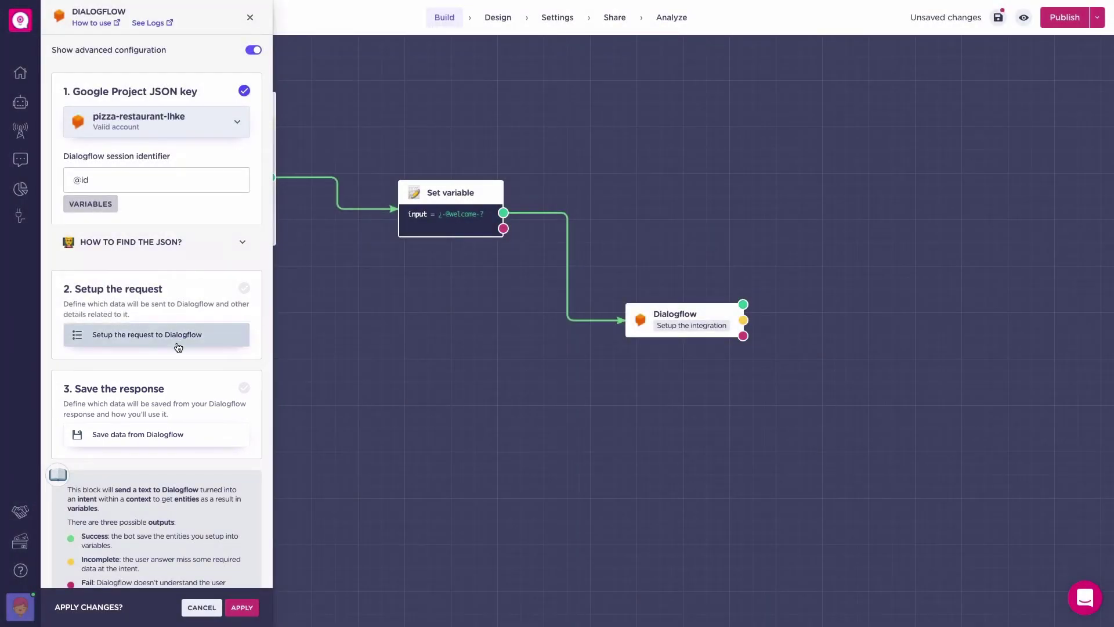
left_click(177, 342)
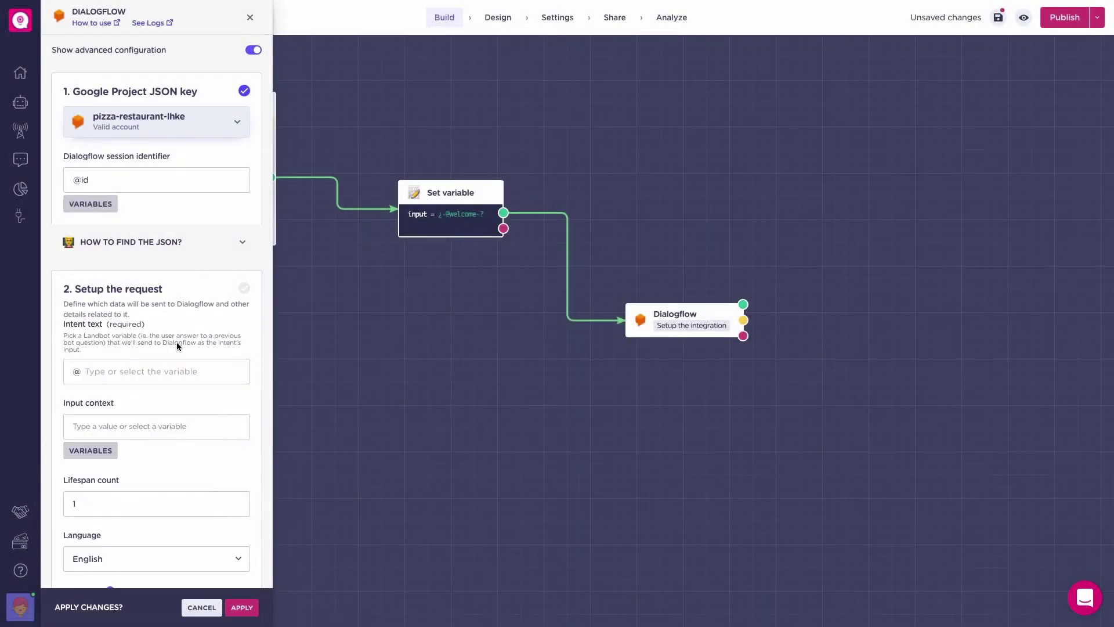
left_click(150, 364)
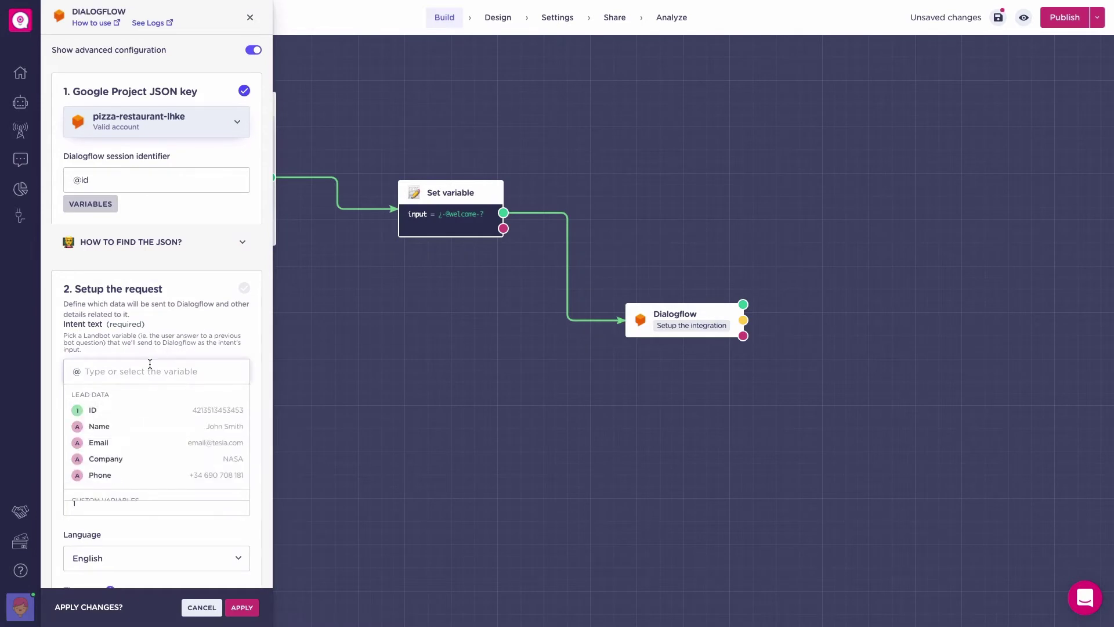
scroll(139, 443, "down", 4)
left_click(127, 427)
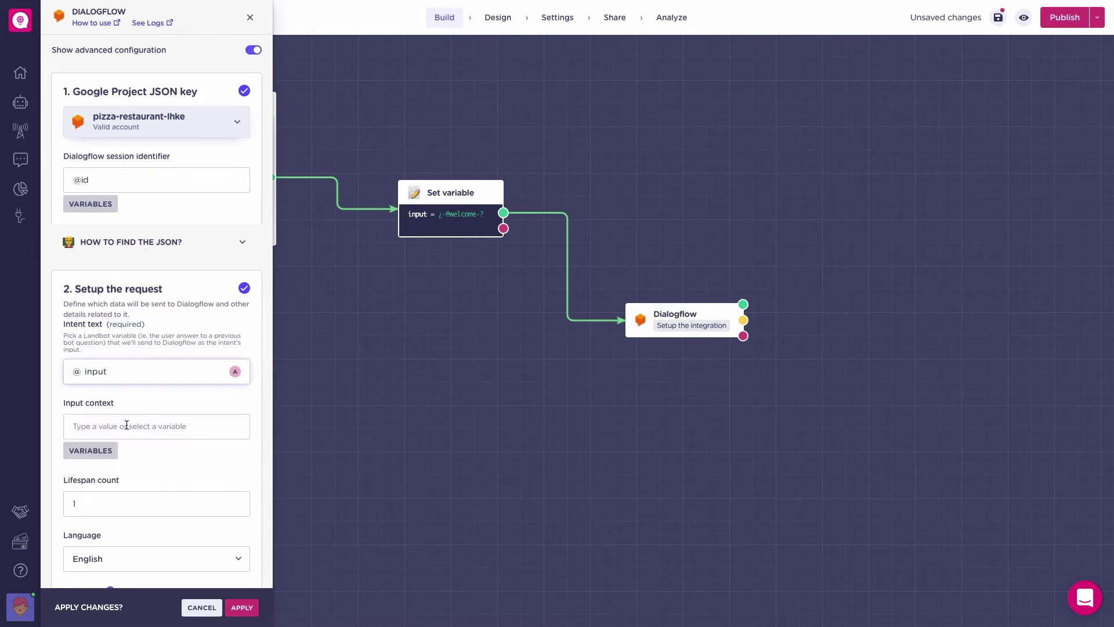
scroll(168, 482, "down", 5)
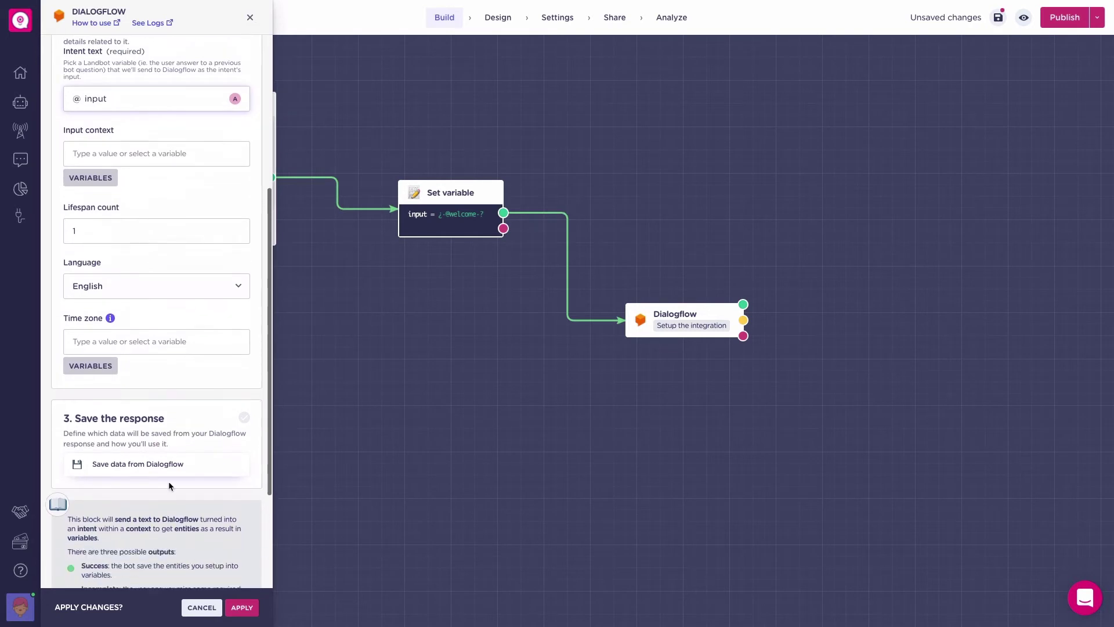
Save Dialogflow's response into a newly created STRING variable named df_response.
left_click(173, 463)
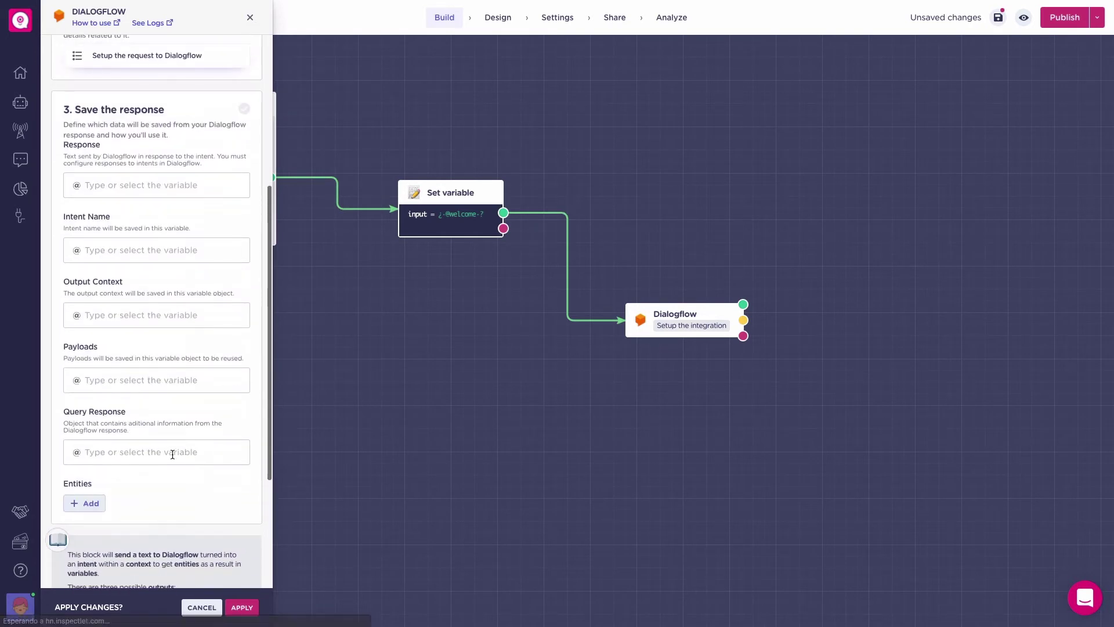
left_click(138, 186)
type("df_respi")
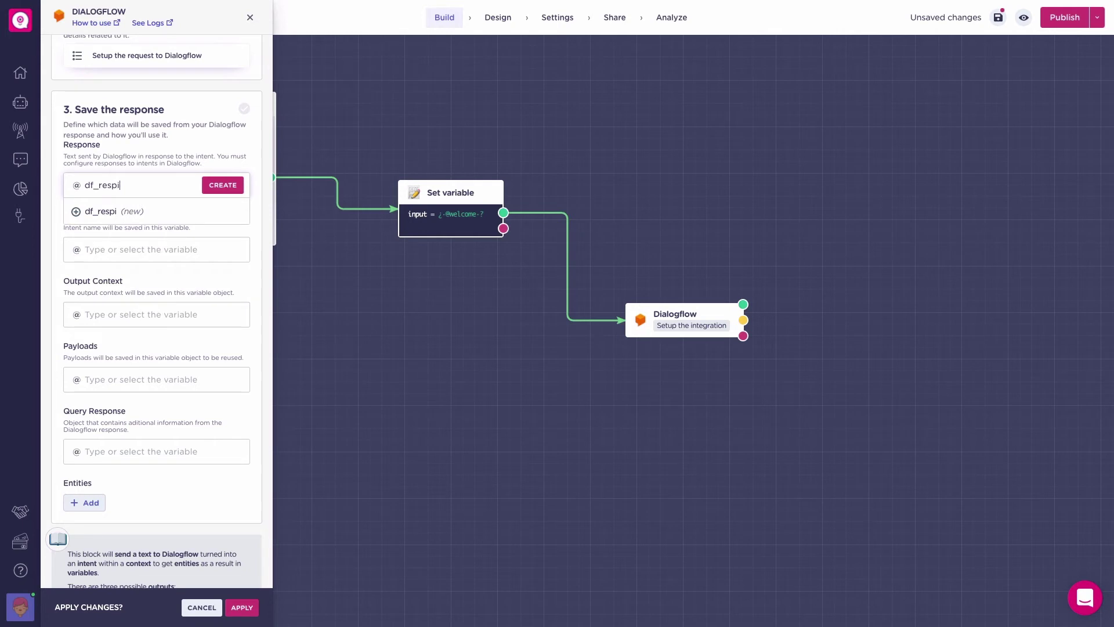
key("BackSpace")
type("onse")
left_click(144, 210)
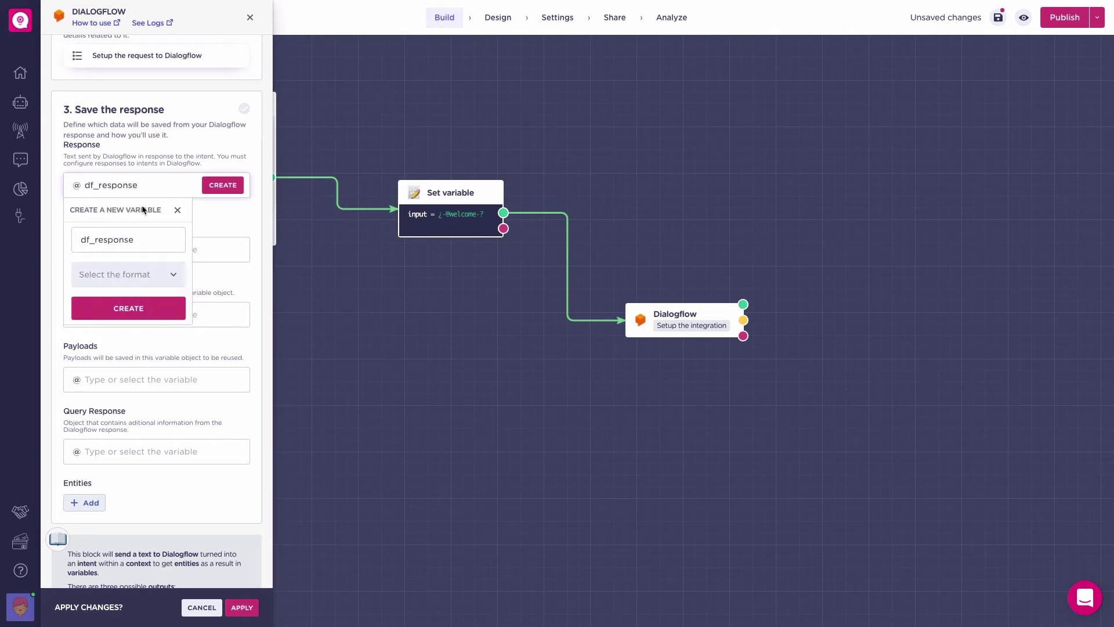
left_click(134, 275)
left_click(135, 253)
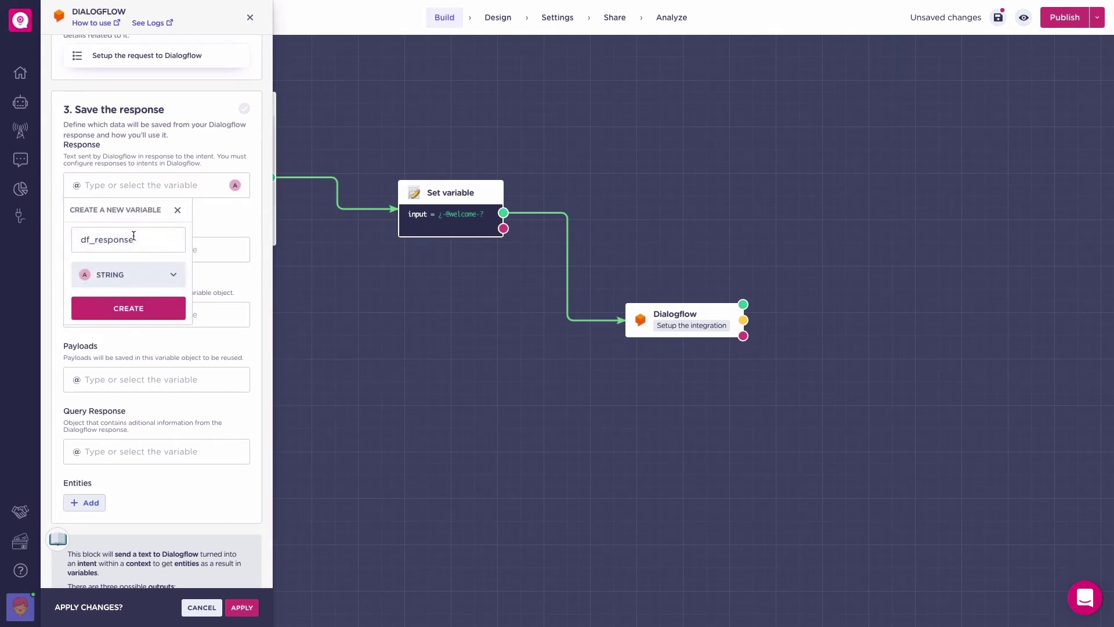
left_click(129, 303)
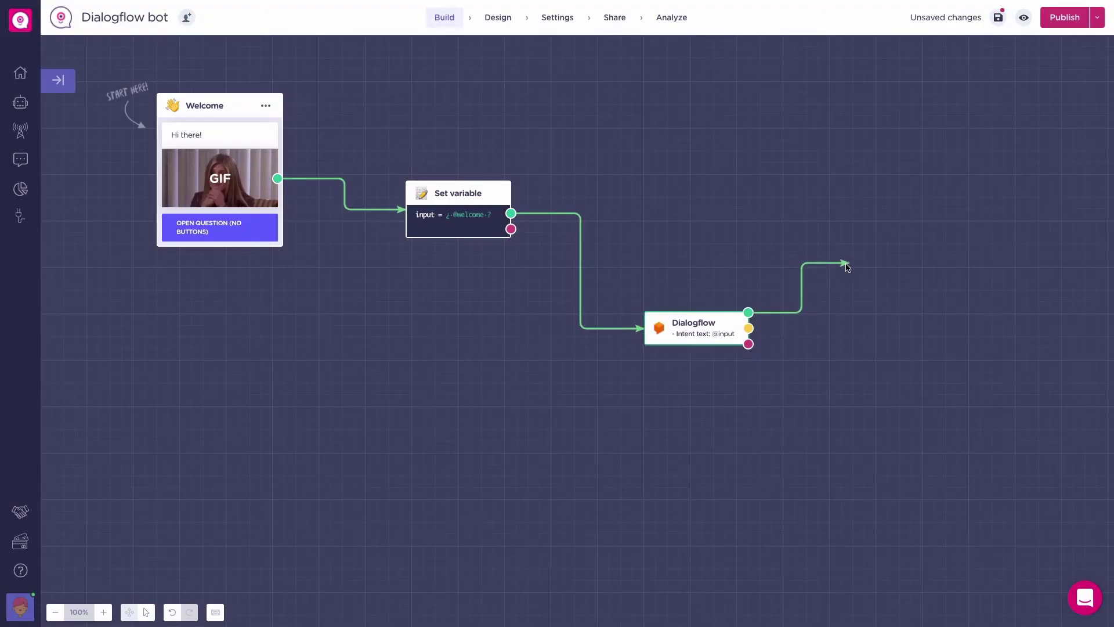
type("text")
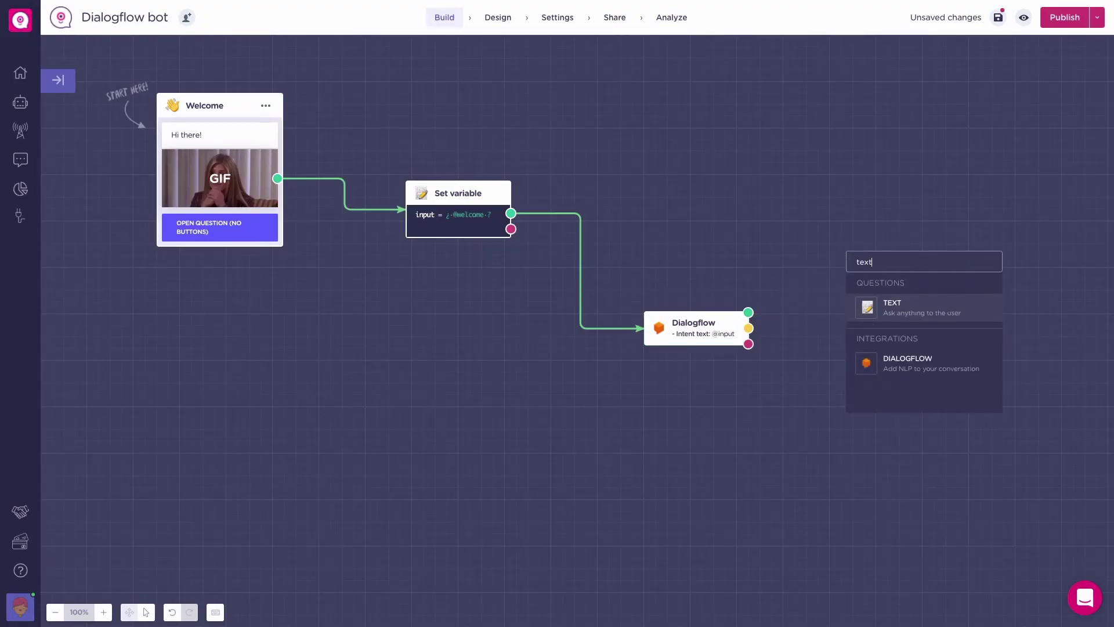
key("Return")
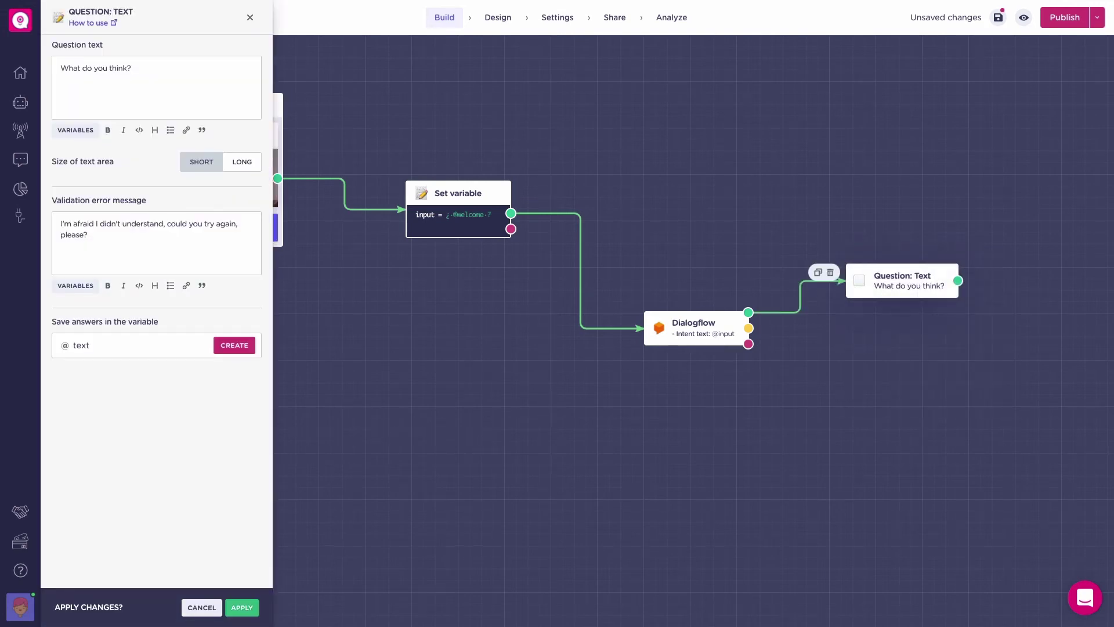
triple_click(125, 69)
key("BackSpace")
left_click(89, 135)
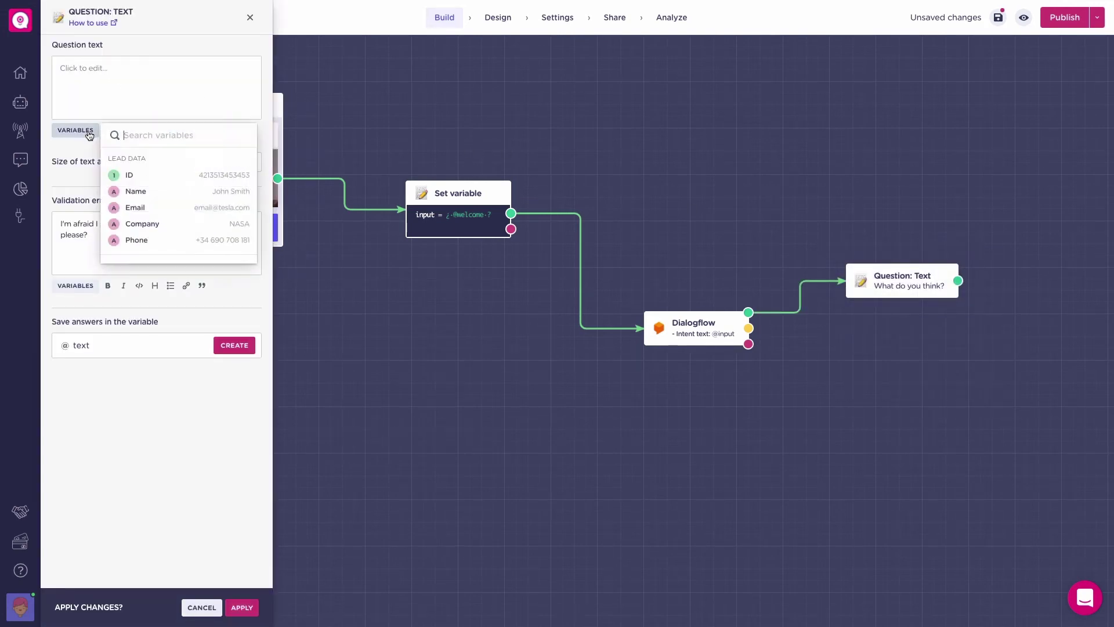
scroll(137, 215, "down", 5)
left_click(144, 231)
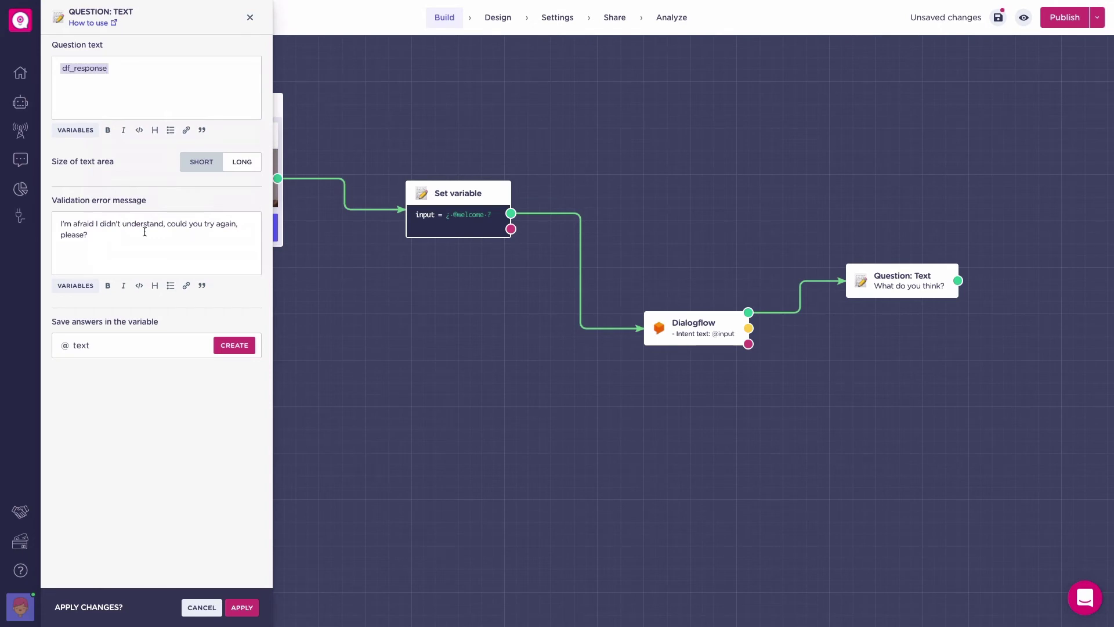
Allow long answers, save them into input, apply, and loop the question back to Dialogflow.
left_click(194, 166)
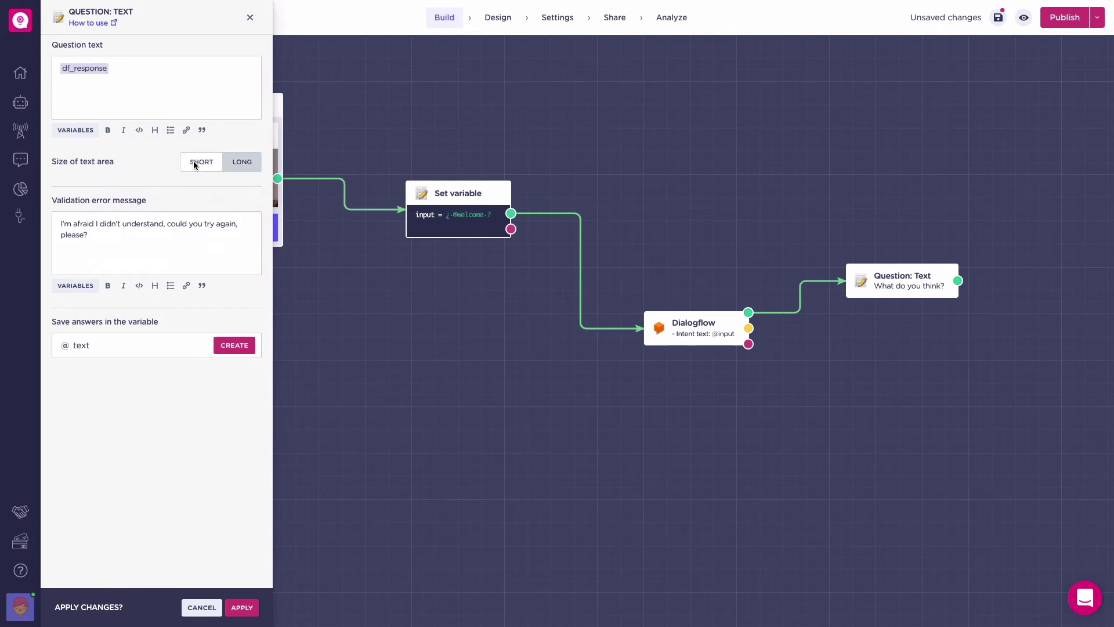
left_click(82, 345)
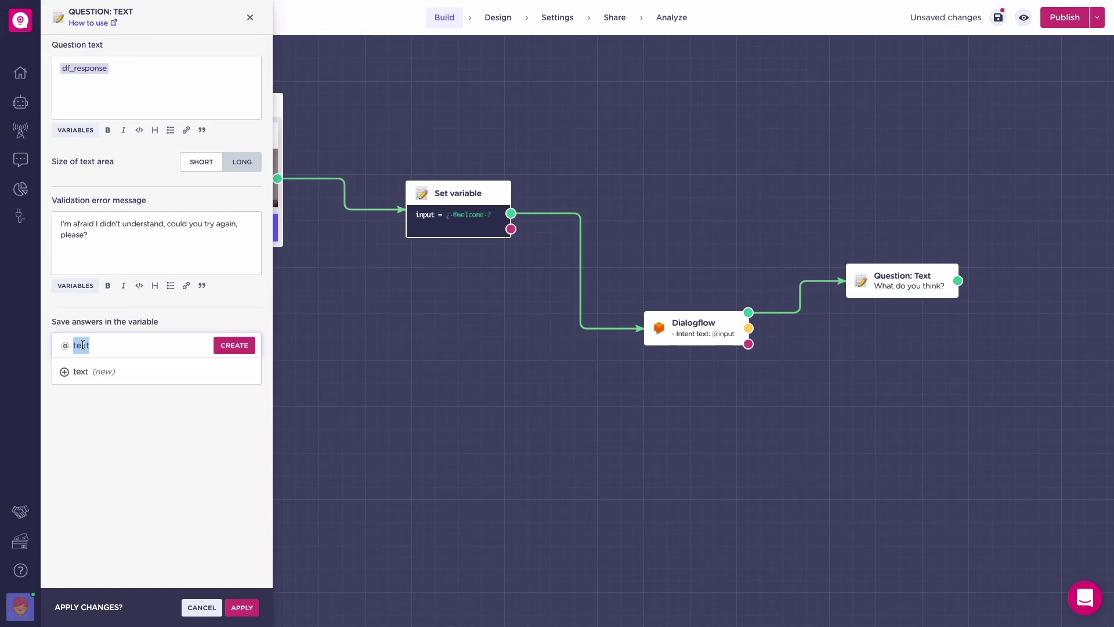
key("BackSpace")
scroll(99, 398, "down", 2)
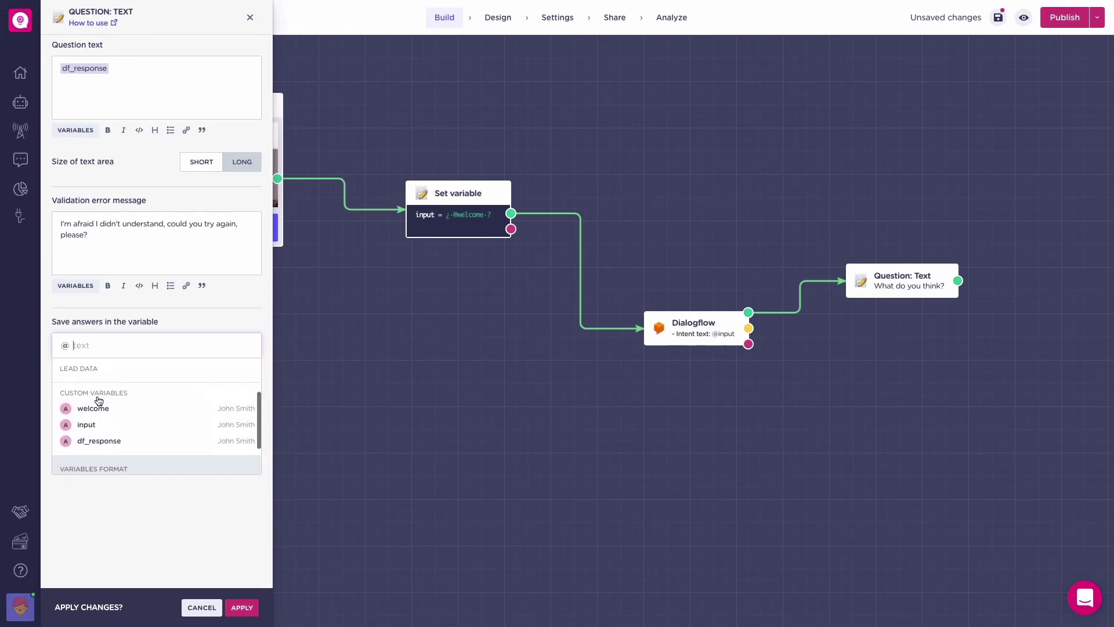
left_click(96, 416)
left_click(242, 607)
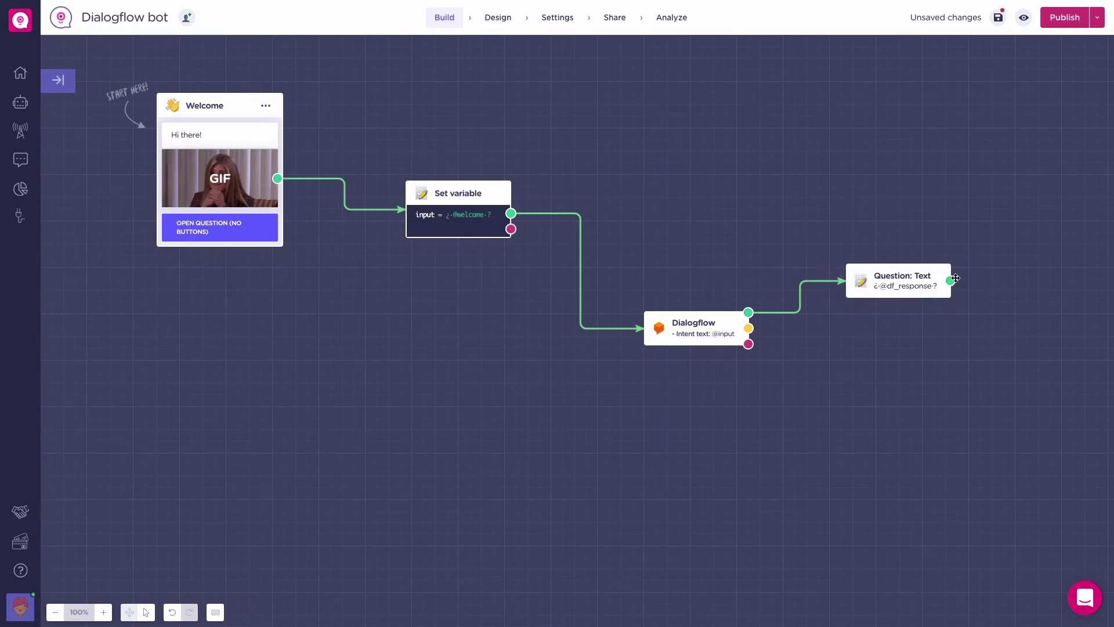
left_click_drag(950, 281, 713, 319)
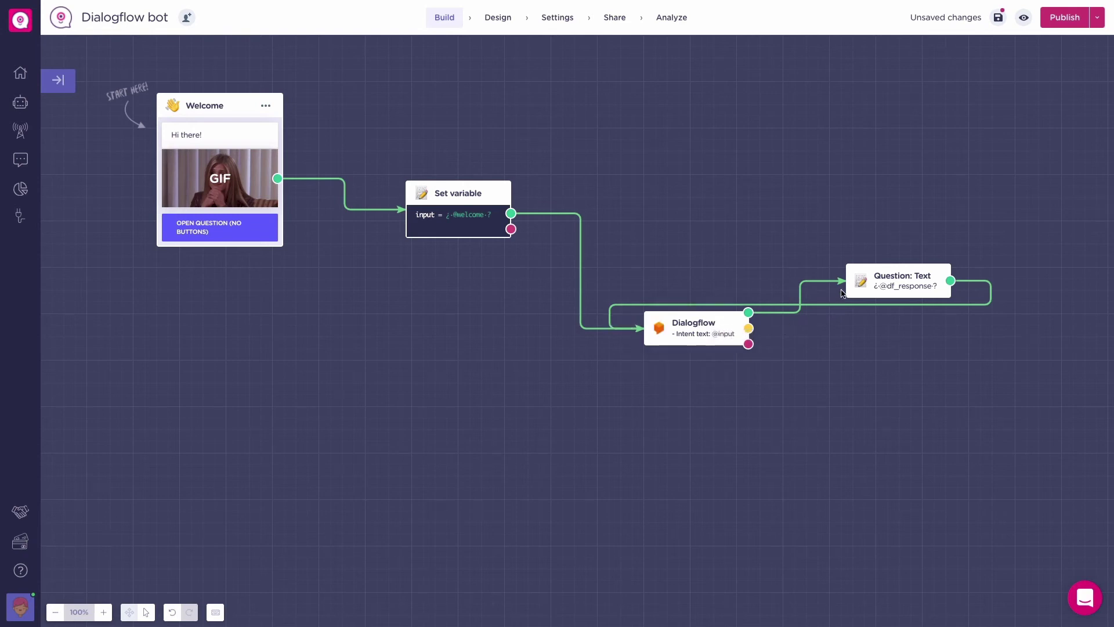
Duplicate the question below, feed it Dialogflow's yellow output, and loop it back to Dialogflow.
left_click(818, 273)
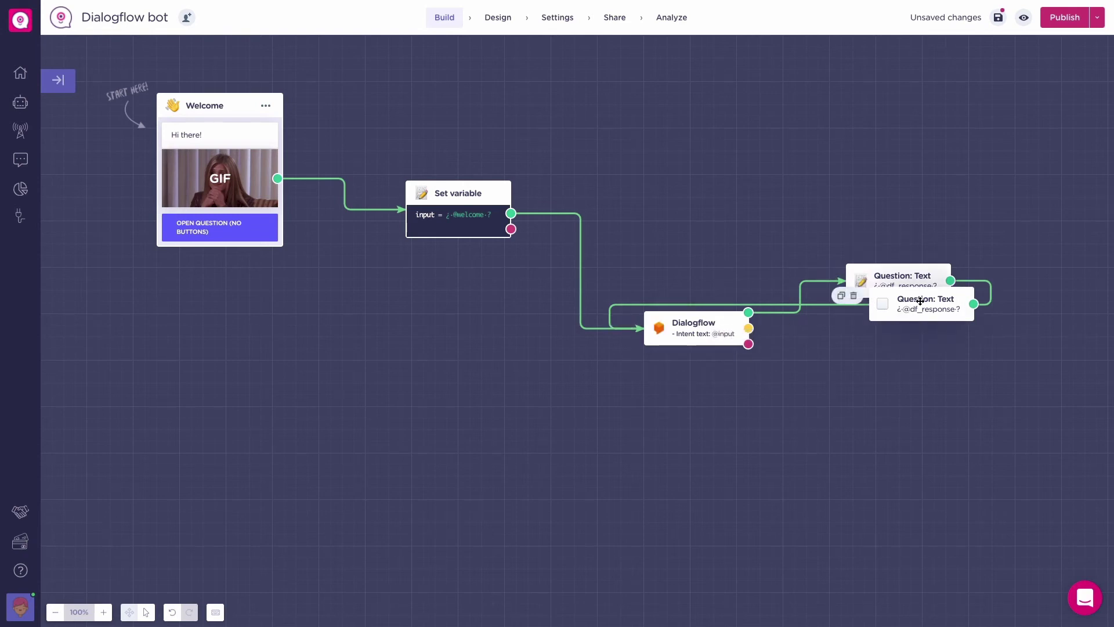
left_click_drag(920, 300, 883, 391)
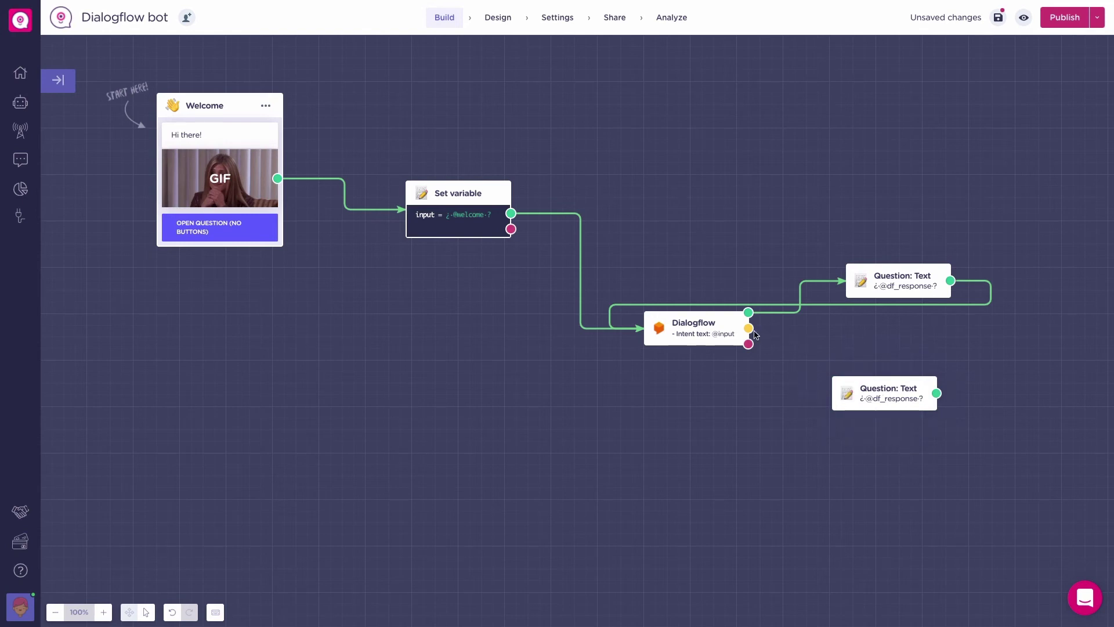
left_click_drag(749, 328, 841, 393)
left_click_drag(936, 394, 703, 331)
left_click_drag(890, 390, 906, 376)
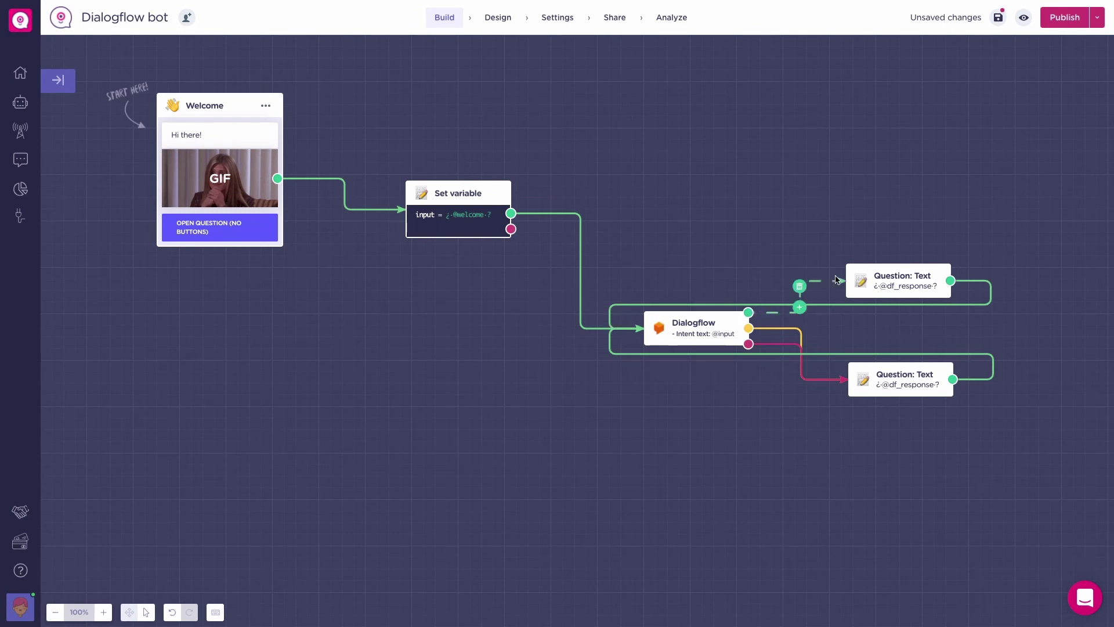
Publish the bot and open its live chat page via Share with a link.
mouse_move(890, 276)
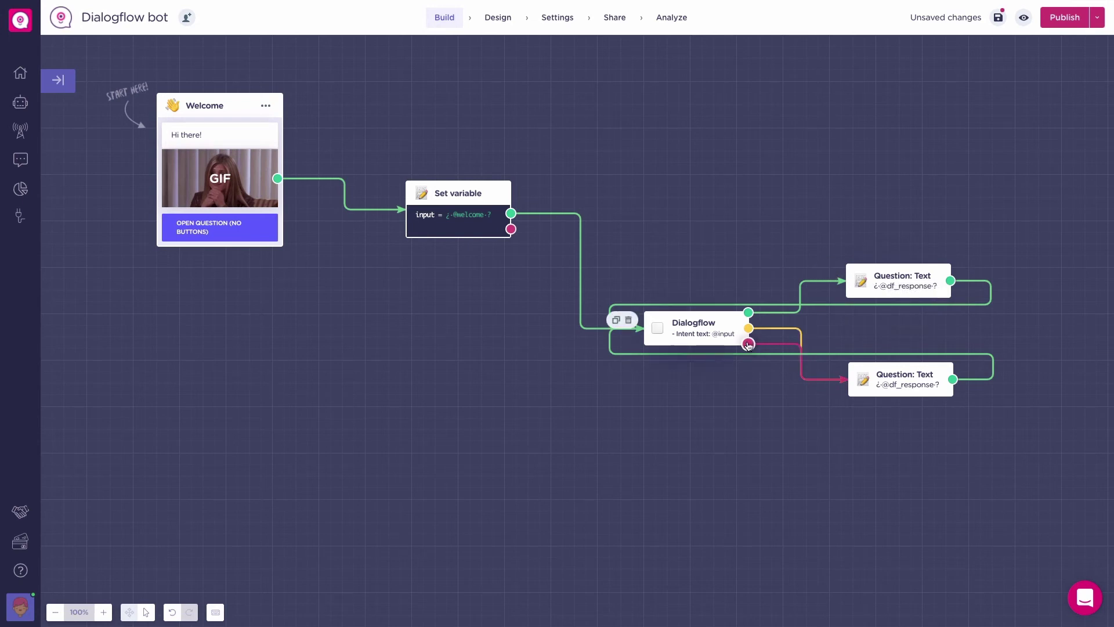
mouse_move(900, 375)
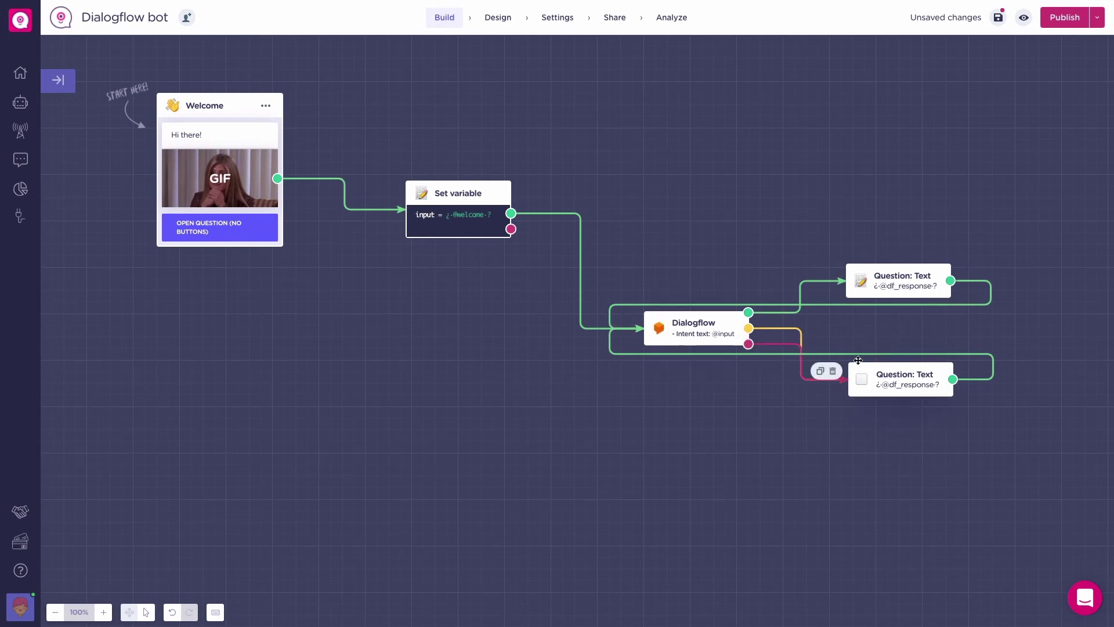
mouse_move(726, 325)
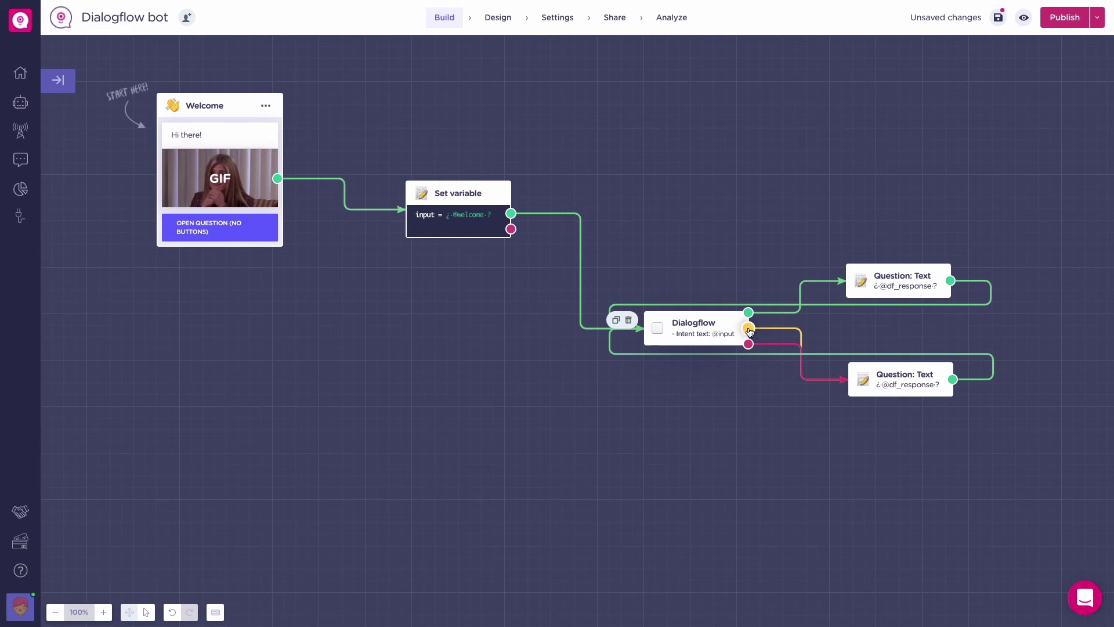
left_click(1066, 23)
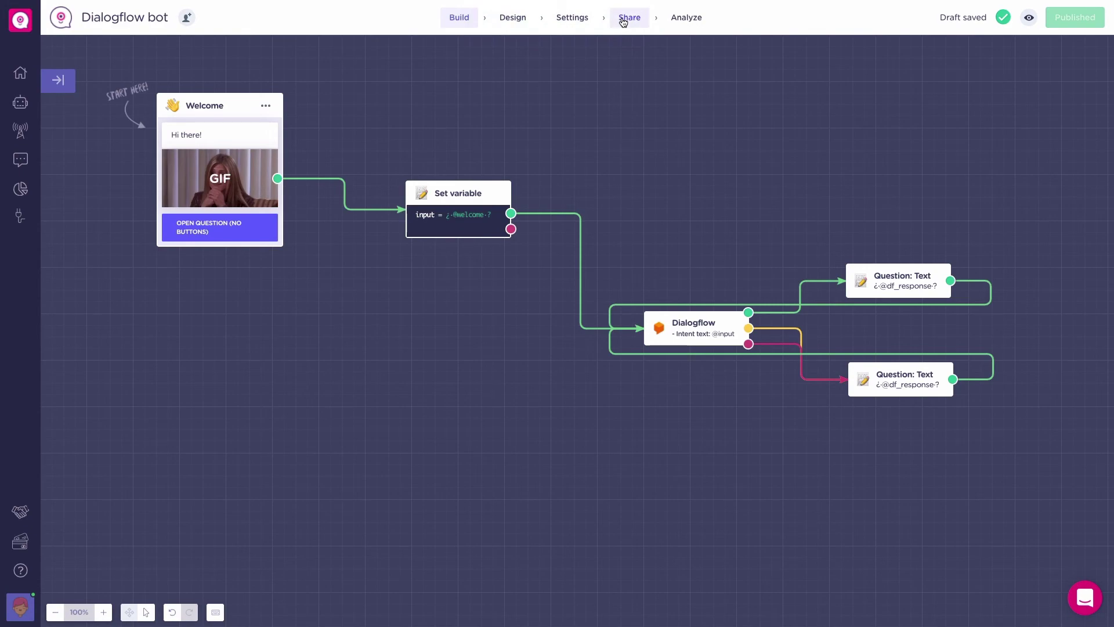
left_click(630, 18)
left_click(301, 112)
left_click(725, 102)
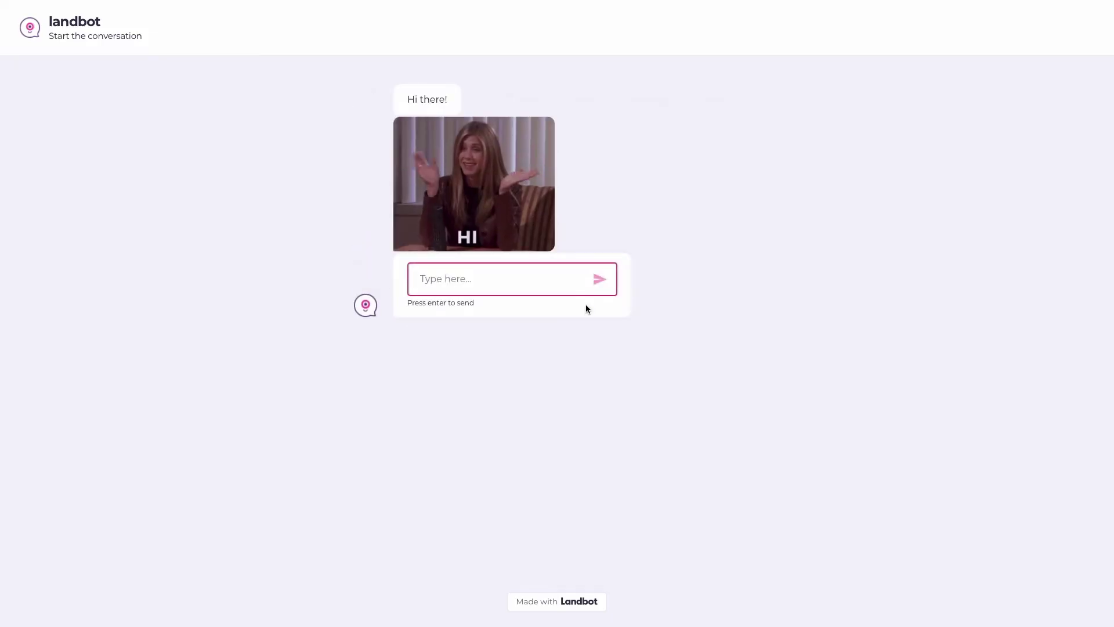
Ask the live chat 'Where is the restaurant?' and then 'What time is it?'.
type("Where is the restaurant?")
key("Return")
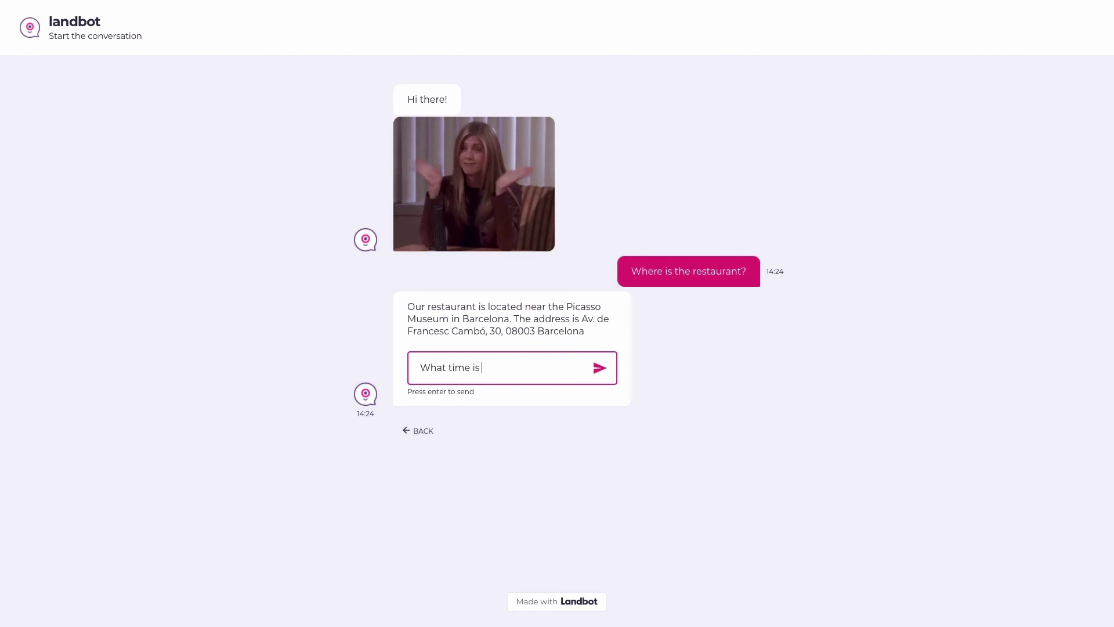
type("t?")
key("Return")
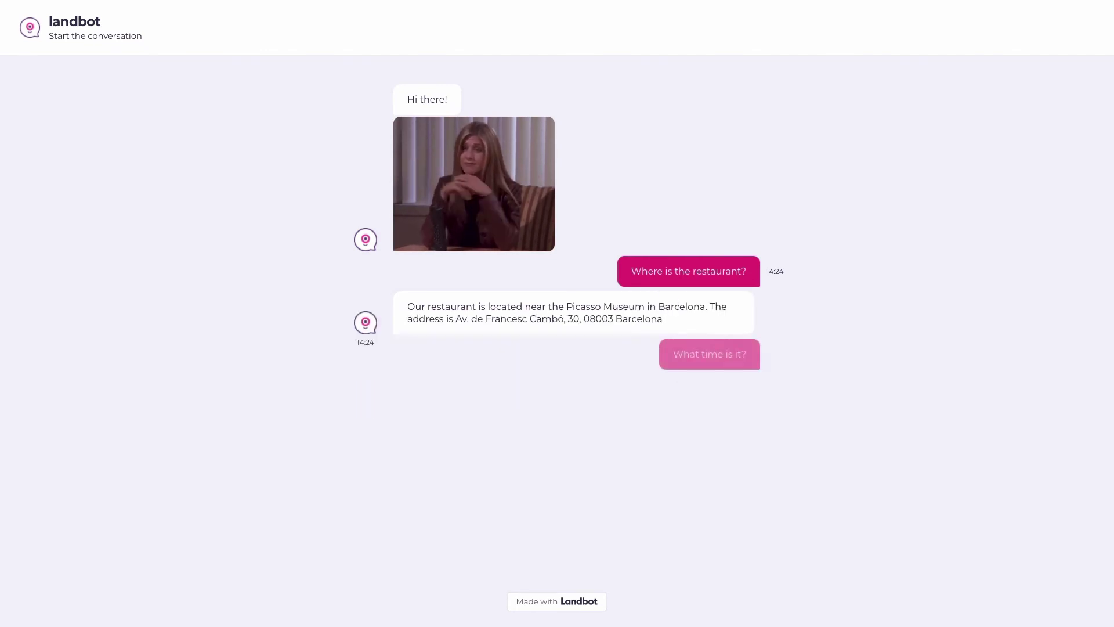